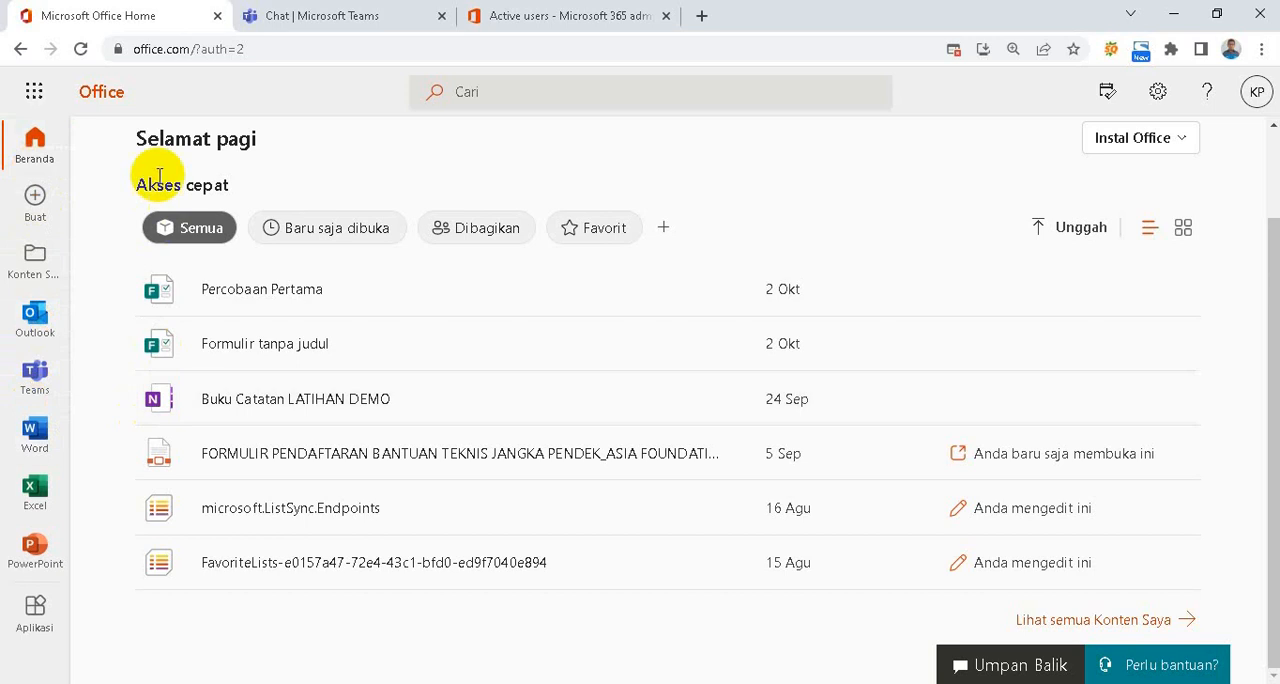
Switch to Microsoft Teams in the browser, continue with the web app instead of the desktop download, and open the Teams page
left_click(34, 96)
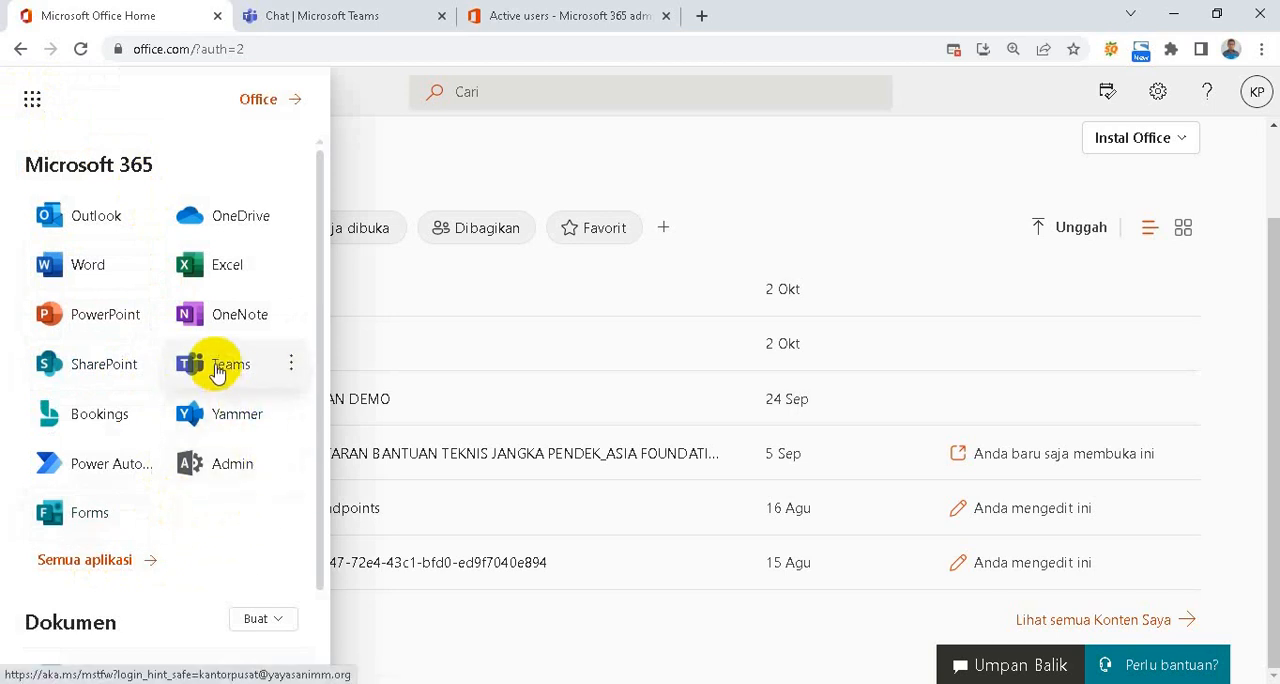
left_click(312, 18)
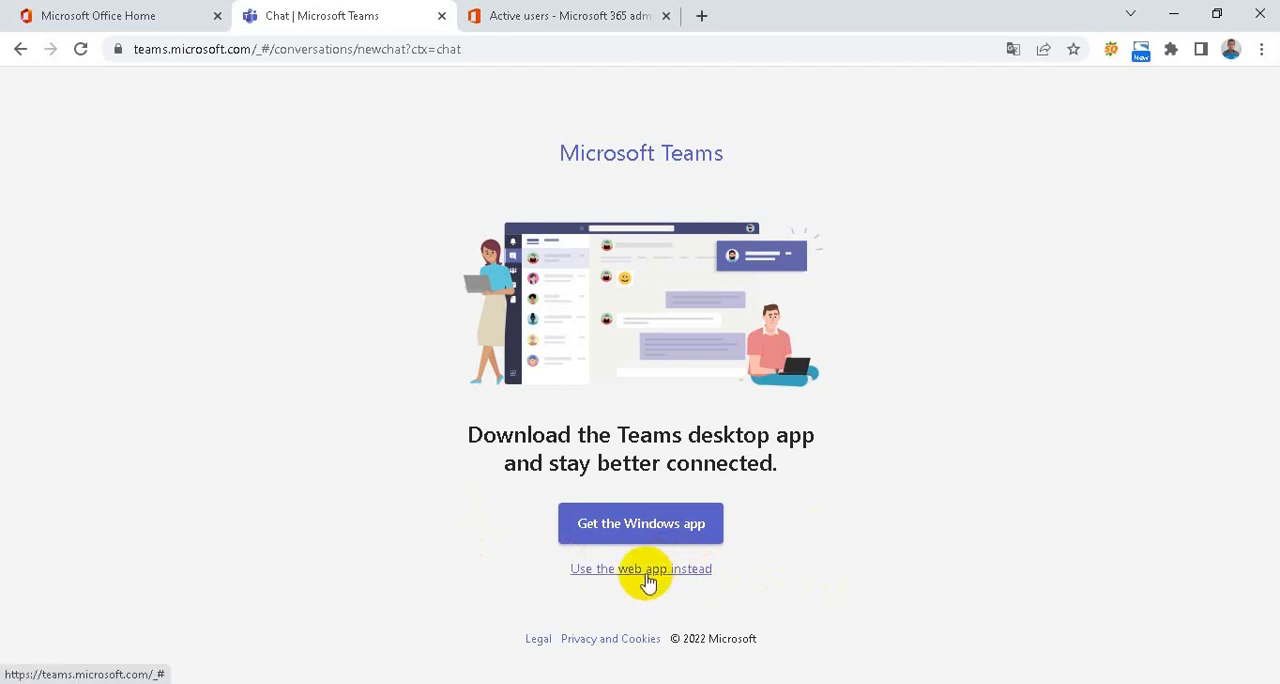
left_click(652, 573)
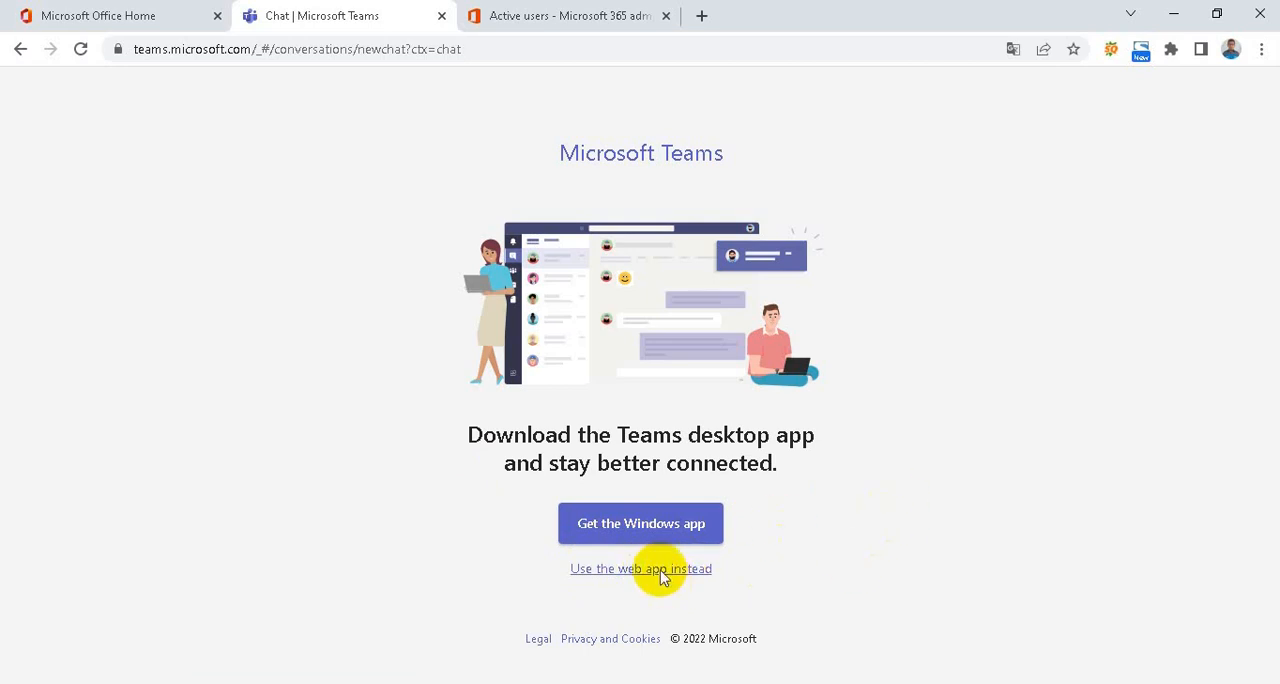
left_click(606, 569)
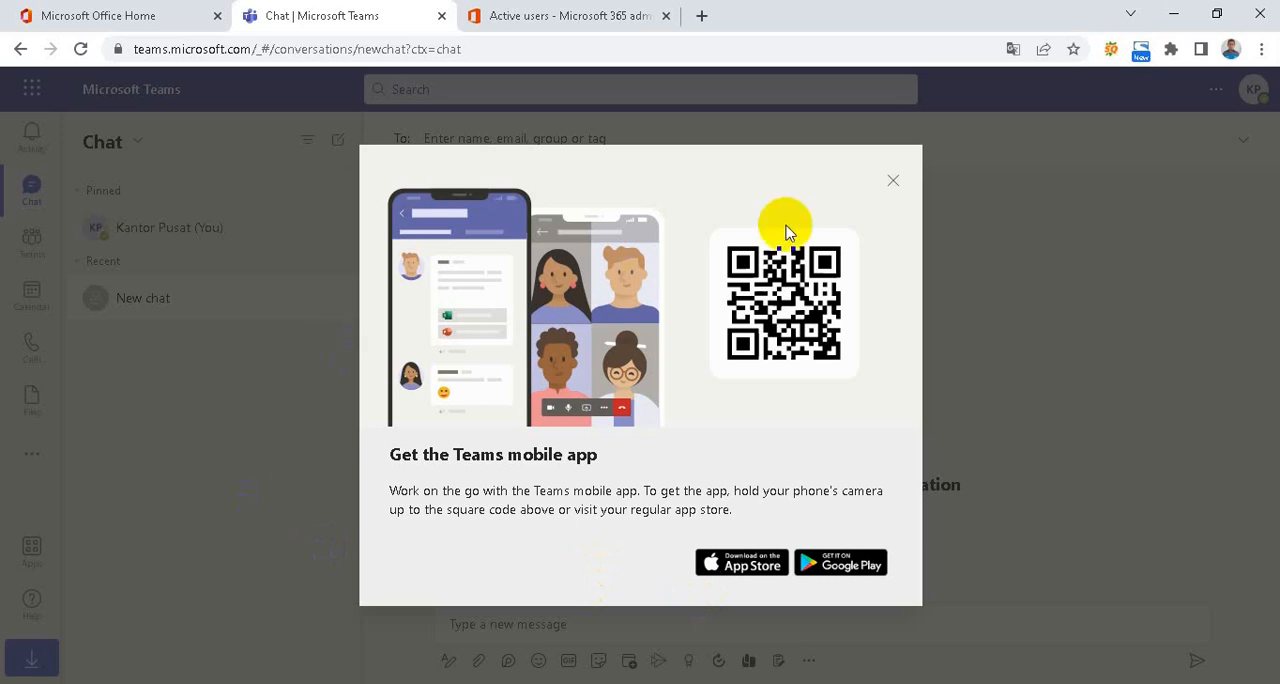
left_click(893, 180)
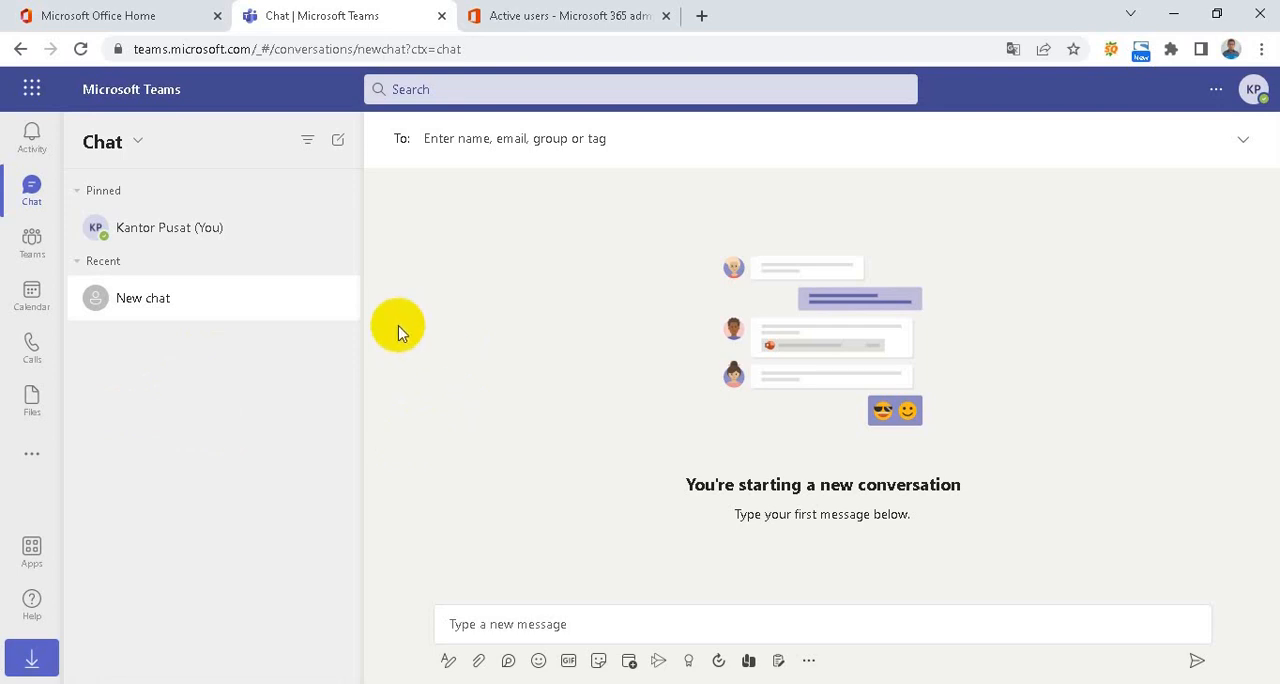
left_click(31, 256)
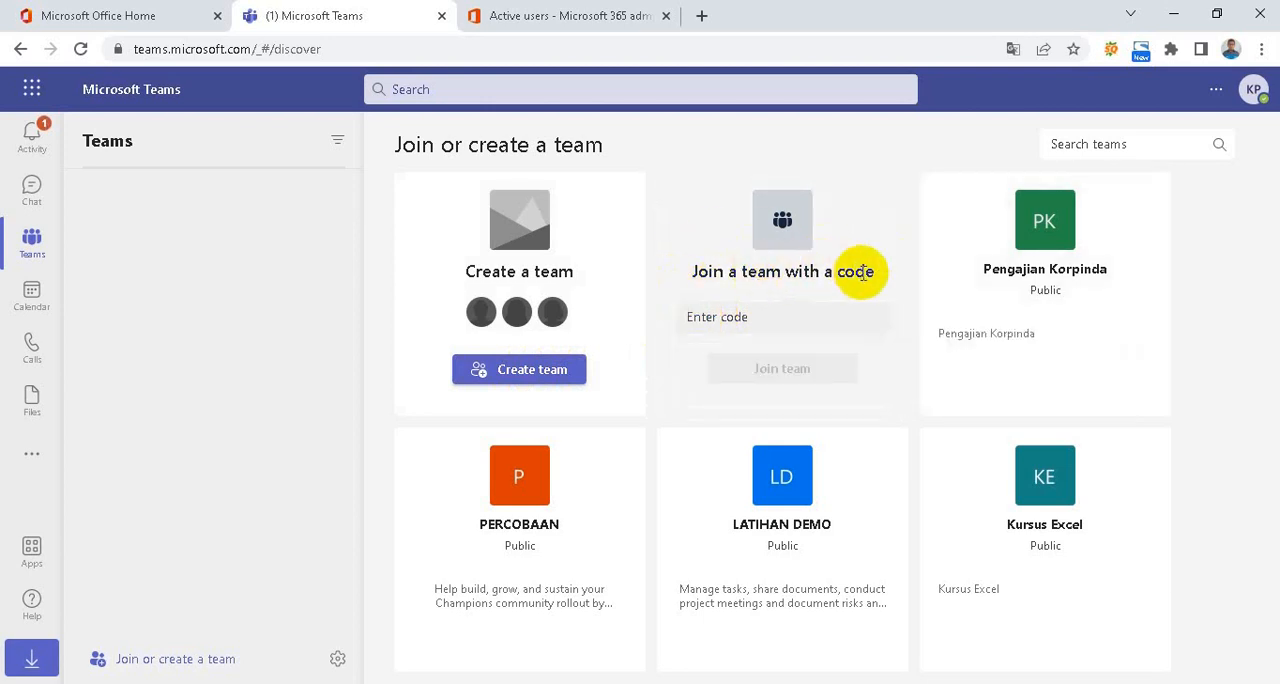
left_click(707, 318)
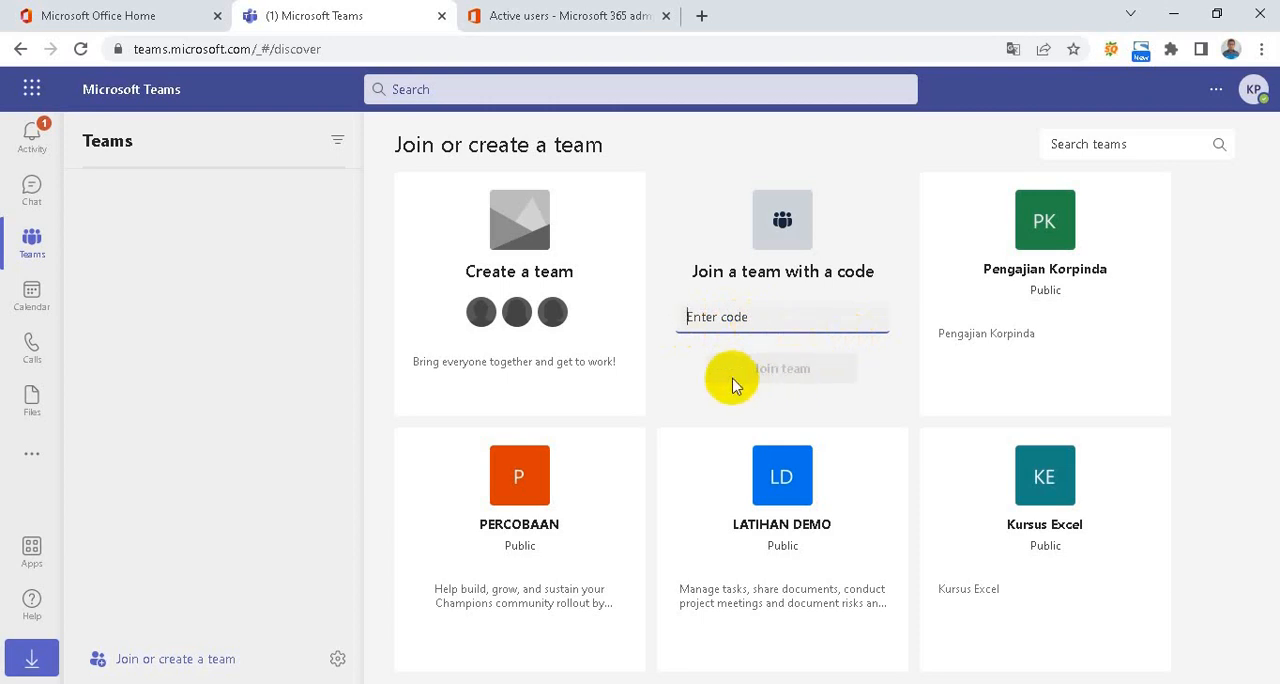
mouse_move(620, 356)
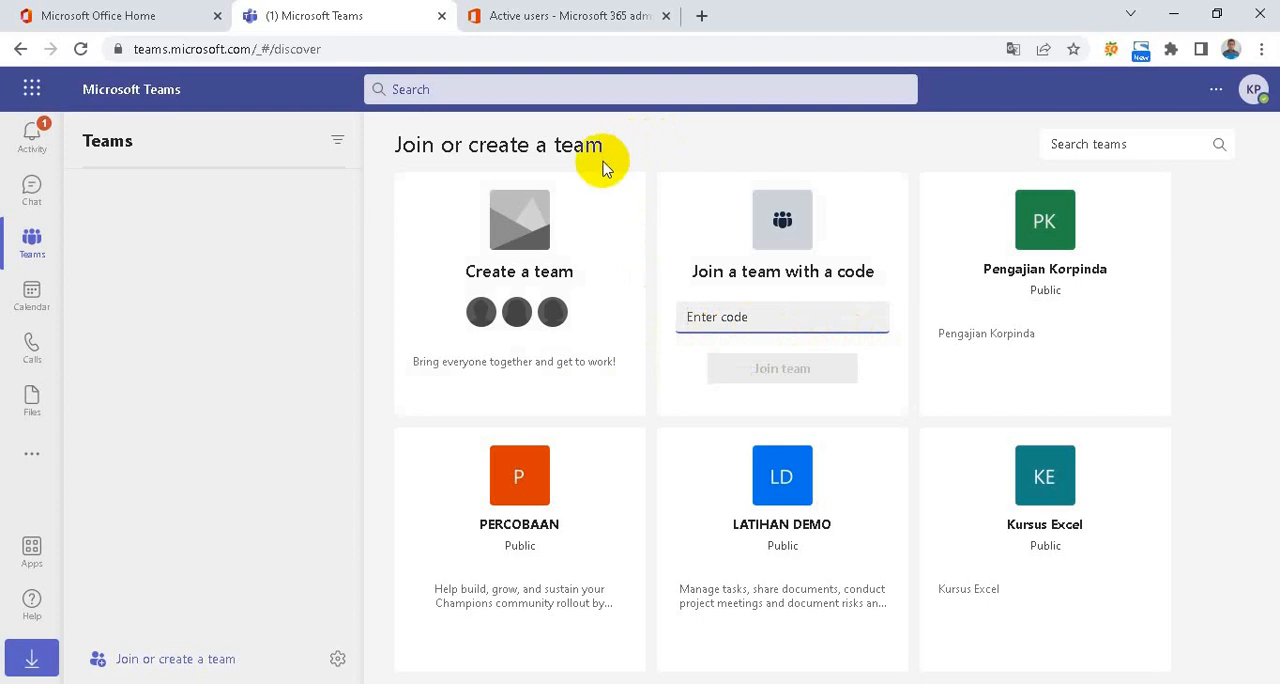
mouse_move(537, 232)
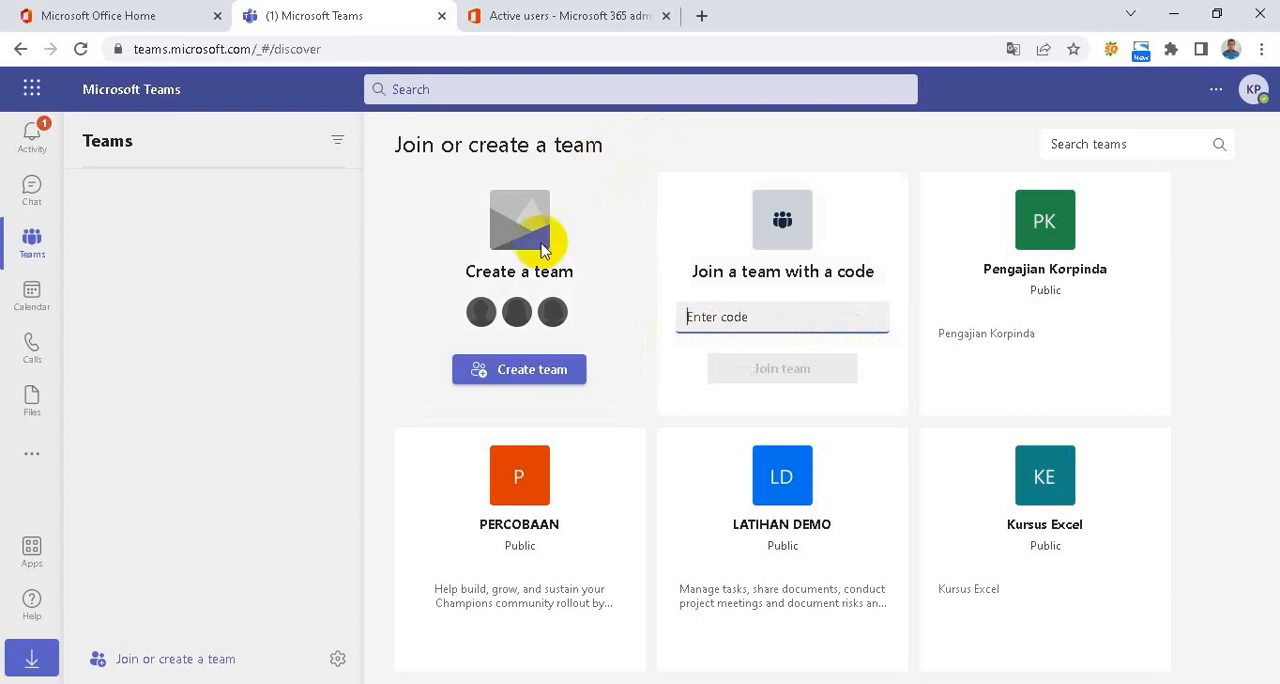
Start creating a new team from scratch and make it a Public team
left_click(519, 372)
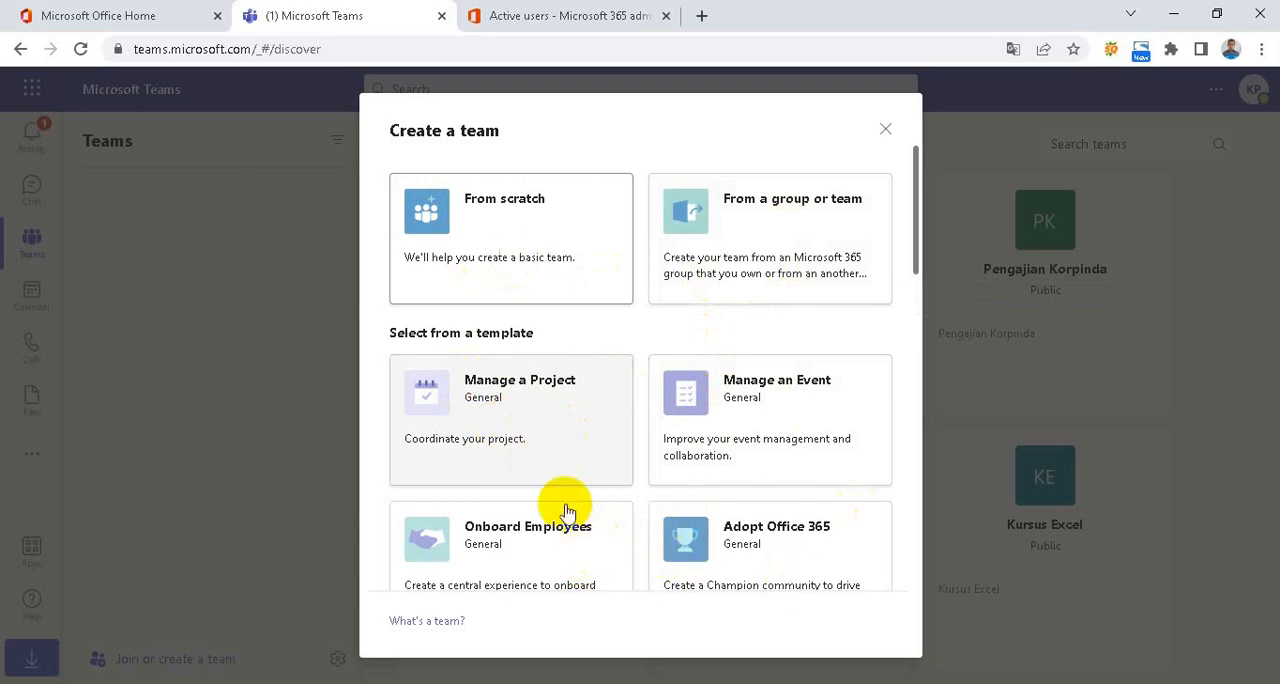
scroll(566, 512, "down", 2)
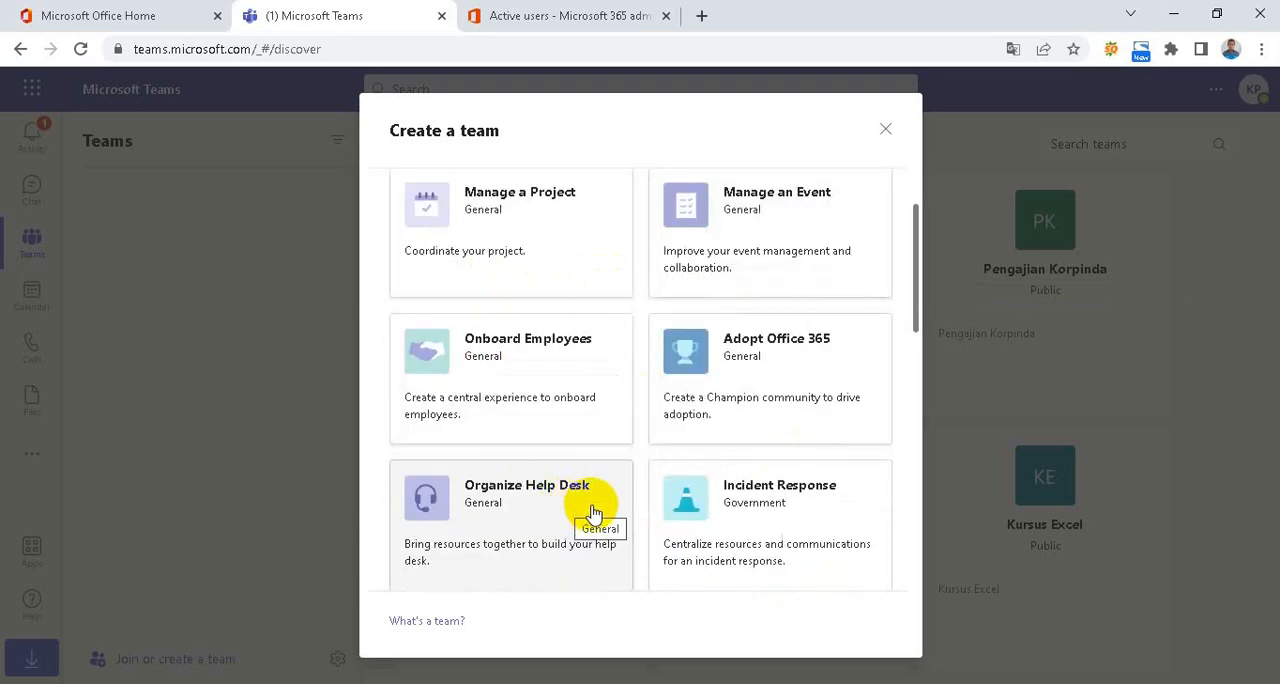
scroll(590, 513, "down", 1)
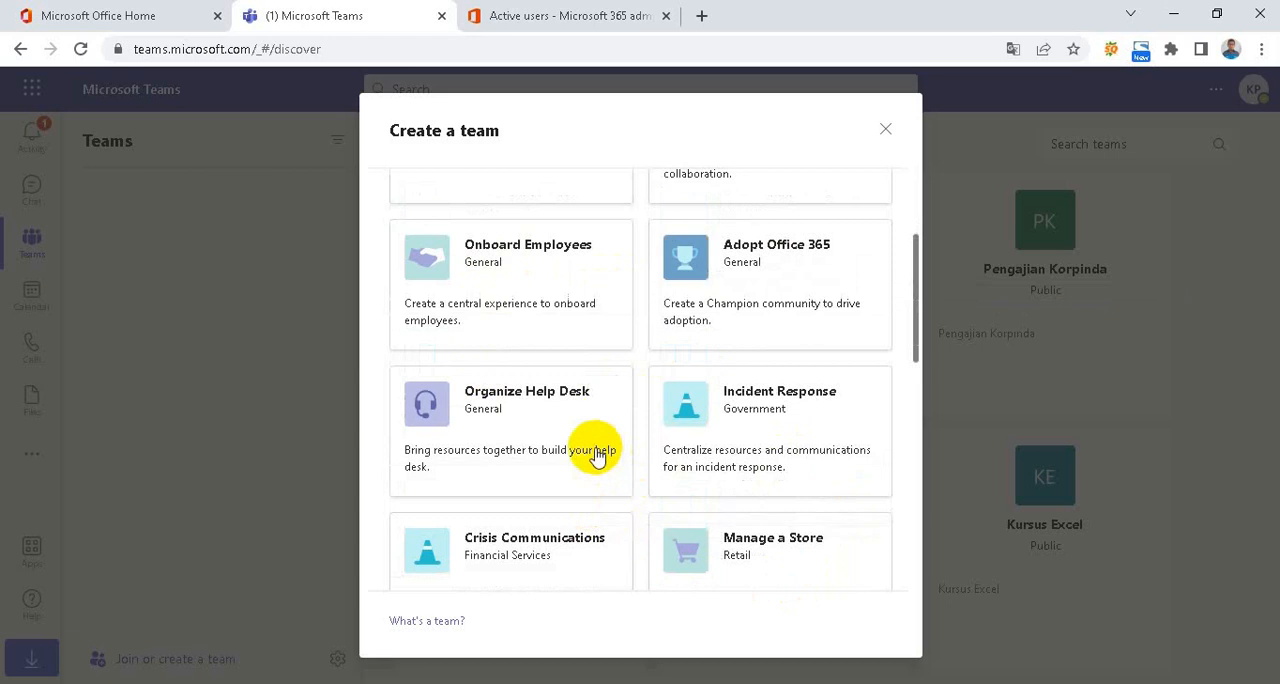
scroll(612, 486, "down", 1)
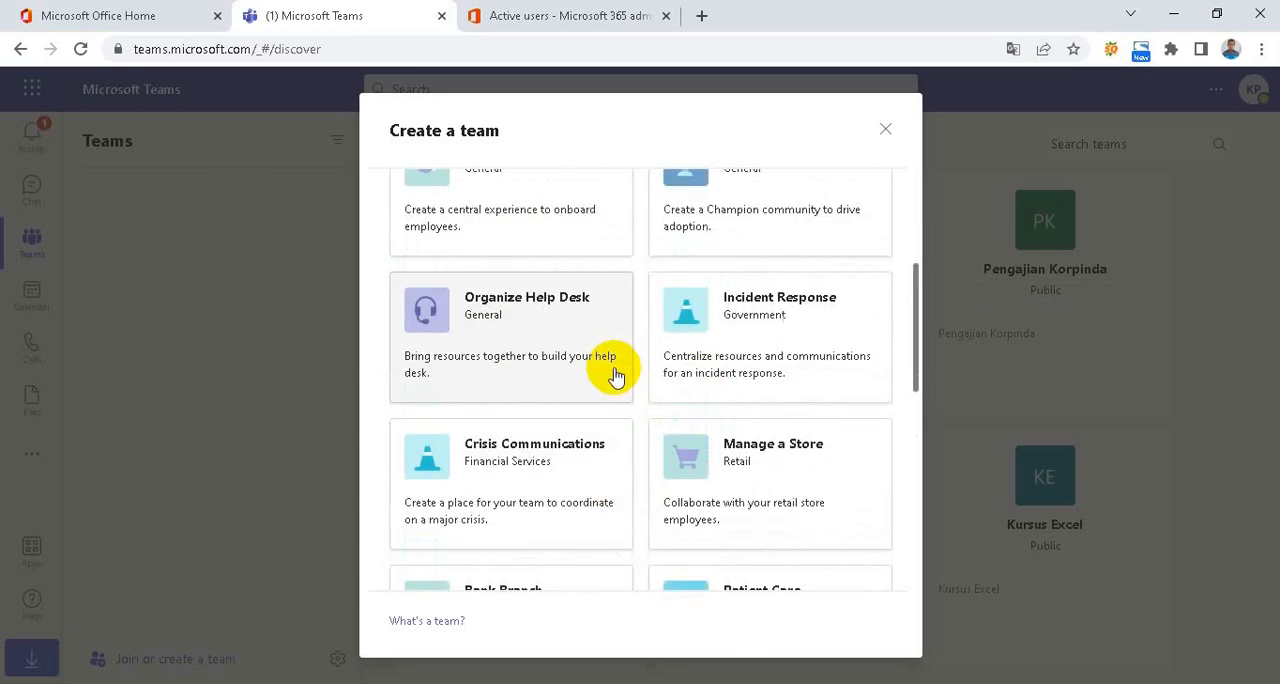
scroll(612, 372, "up", 4)
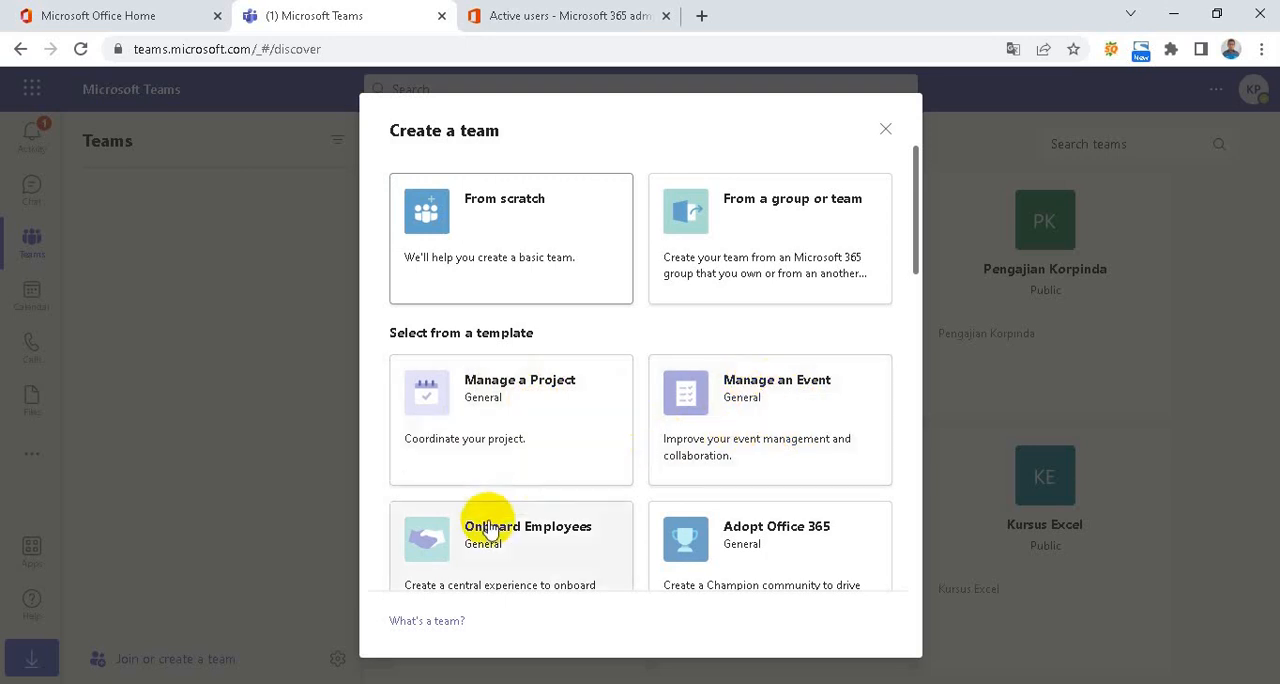
scroll(491, 529, "down", 1)
scroll(491, 529, "up", 1)
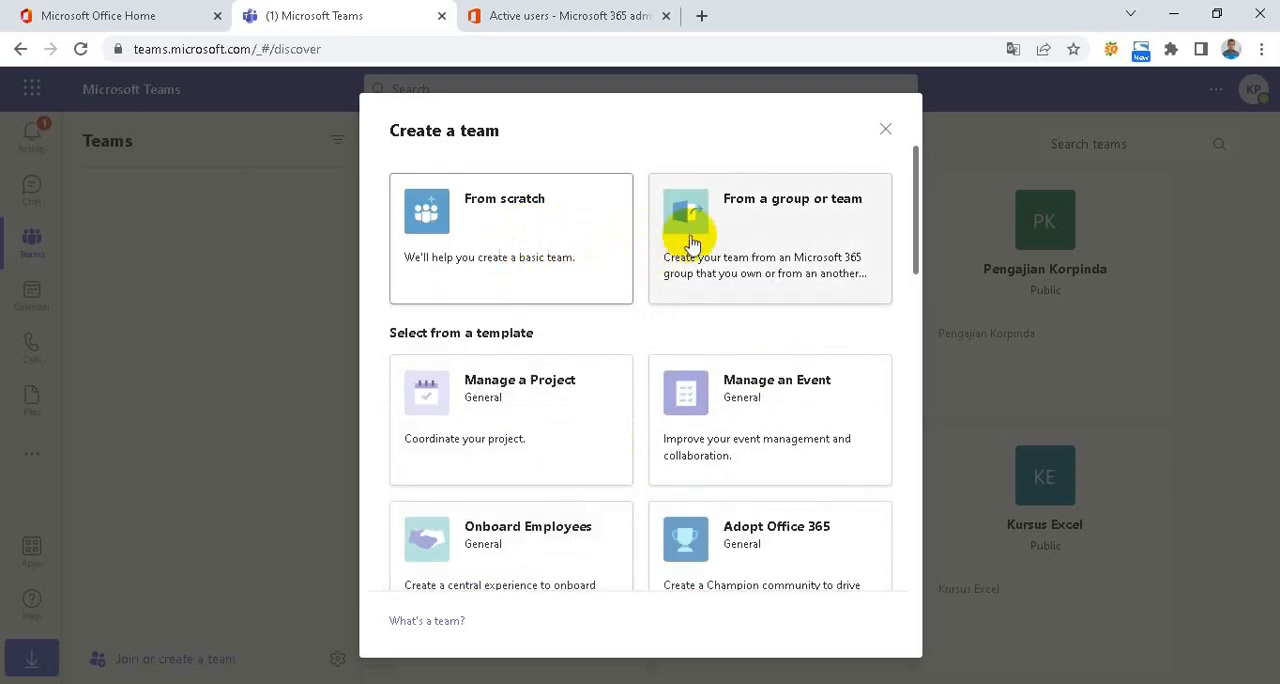
left_click(500, 215)
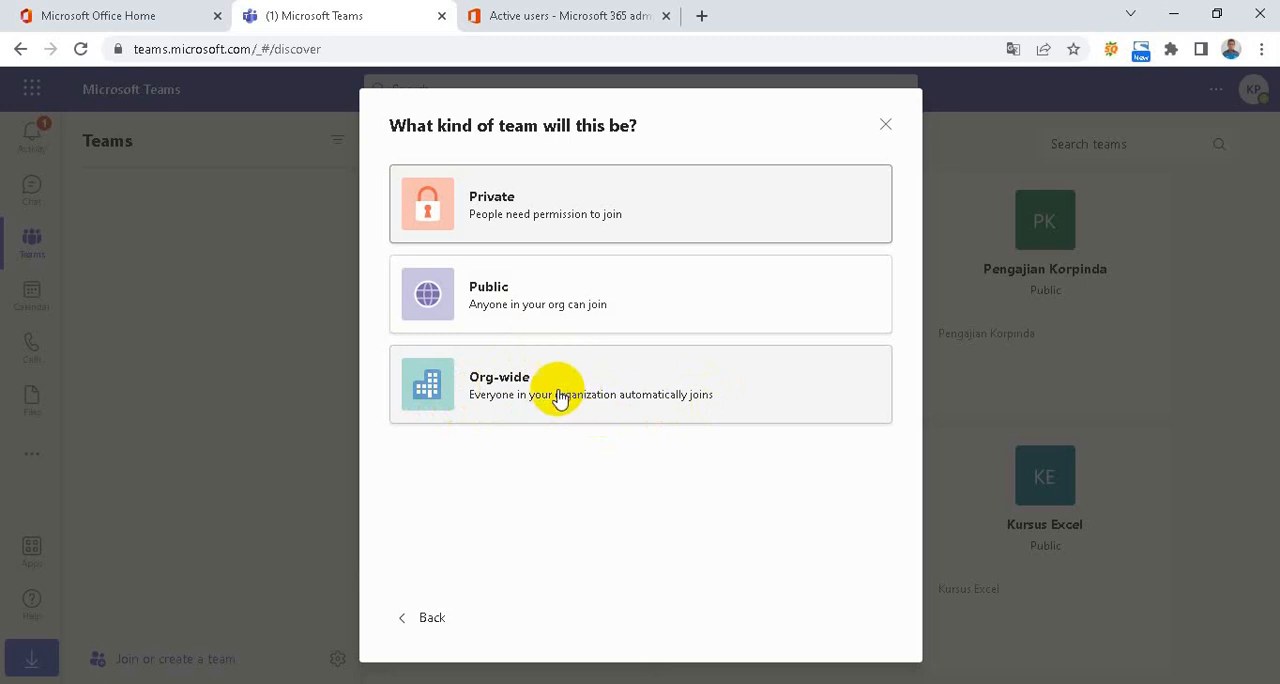
left_click(487, 308)
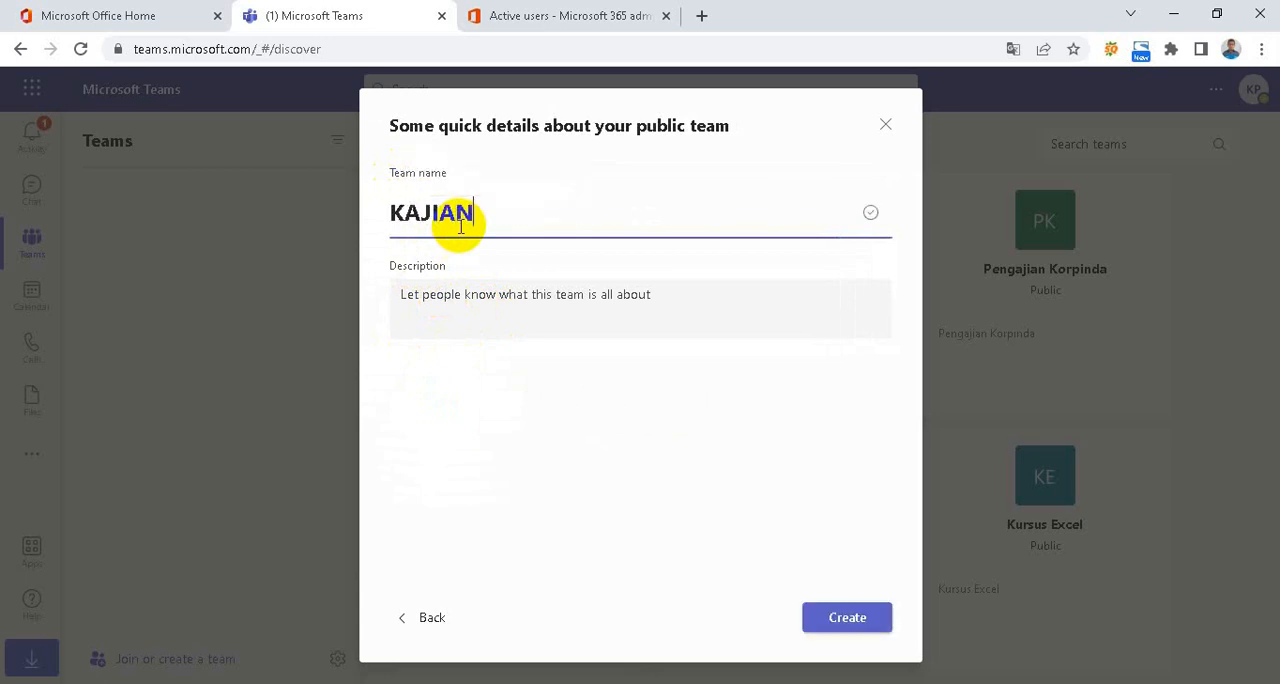
Name the public team KAJIAN STRATEGIS, leave its description empty, and create it
type("STRATEGIS")
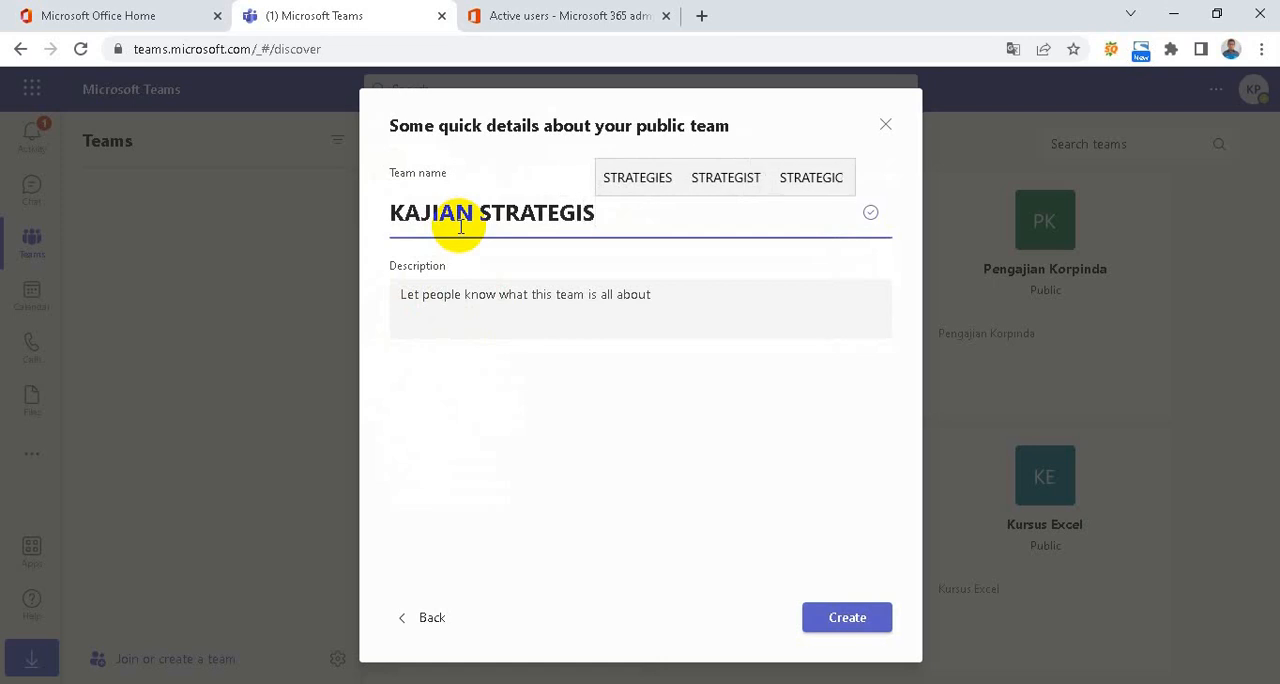
left_click(460, 300)
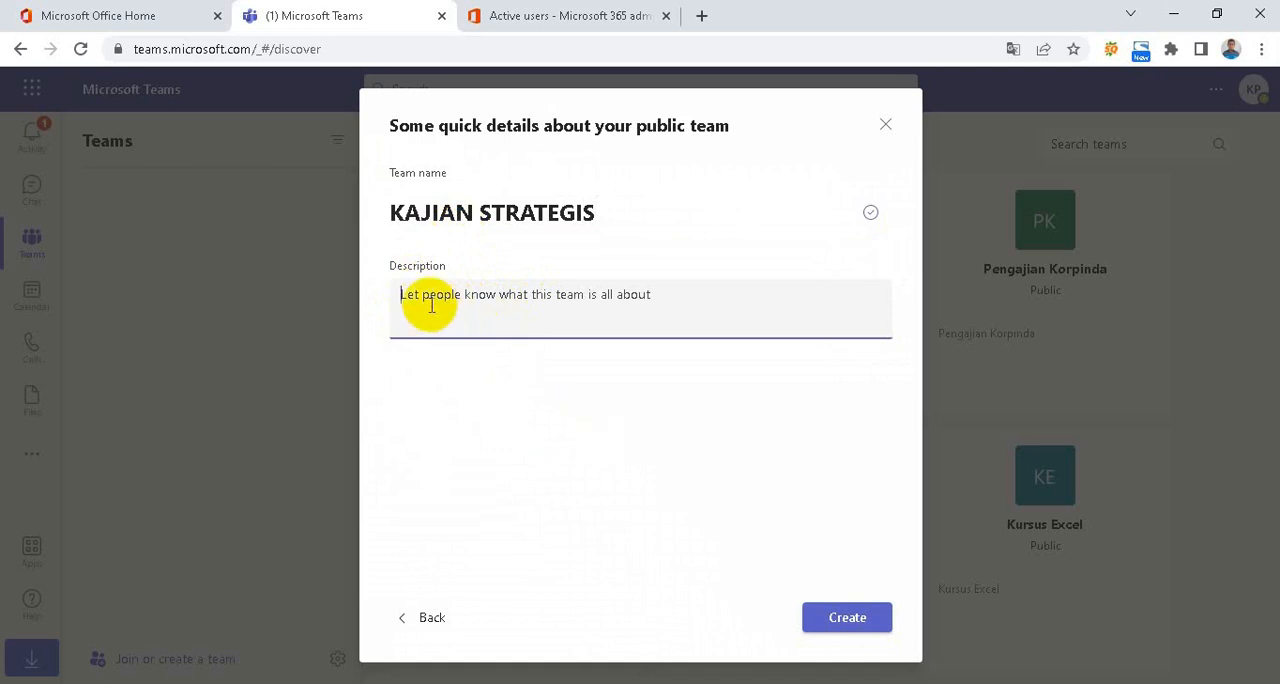
left_click(826, 632)
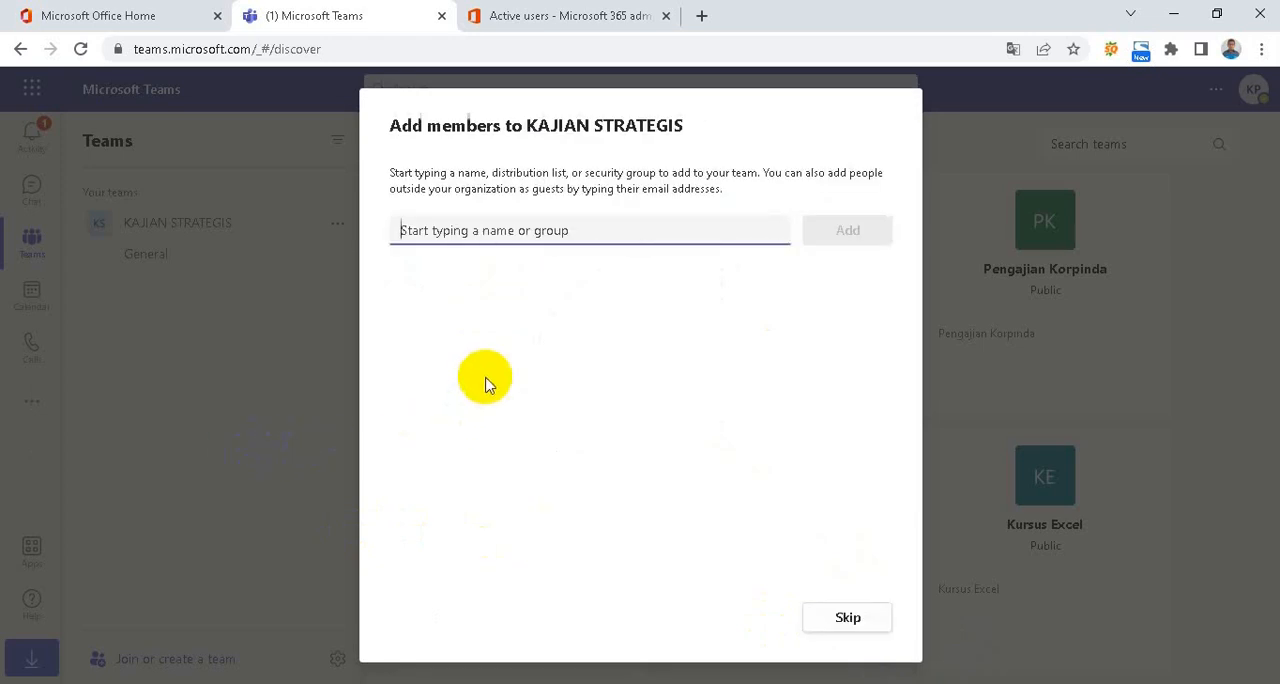
Look up a colleague by first name, add them to KAJIAN STRATEGIS as a member, and finish adding members
double_click(455, 125)
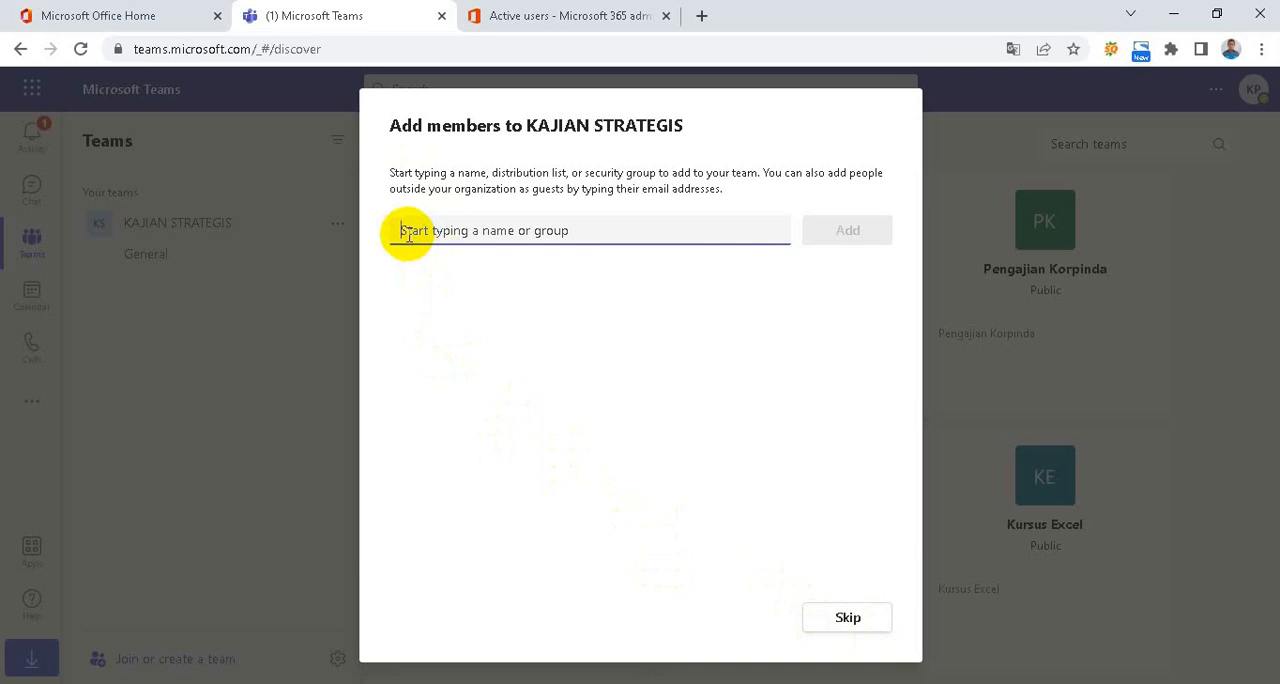
type("f")
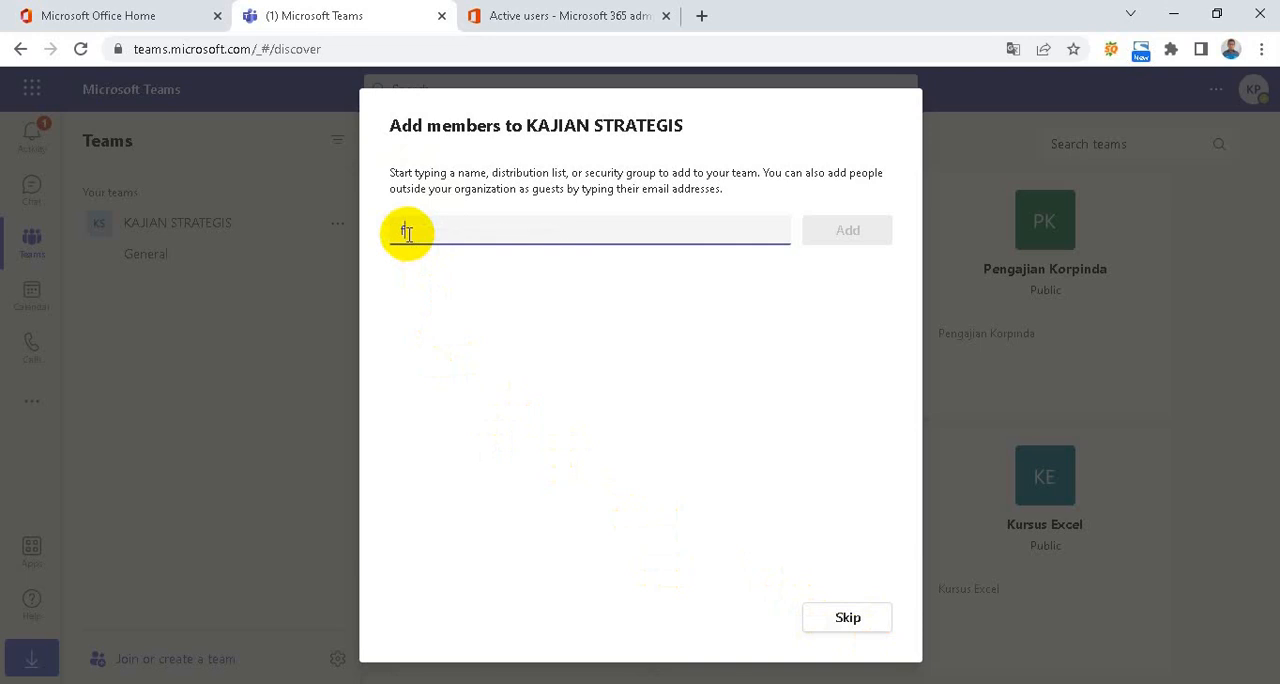
type("ira")
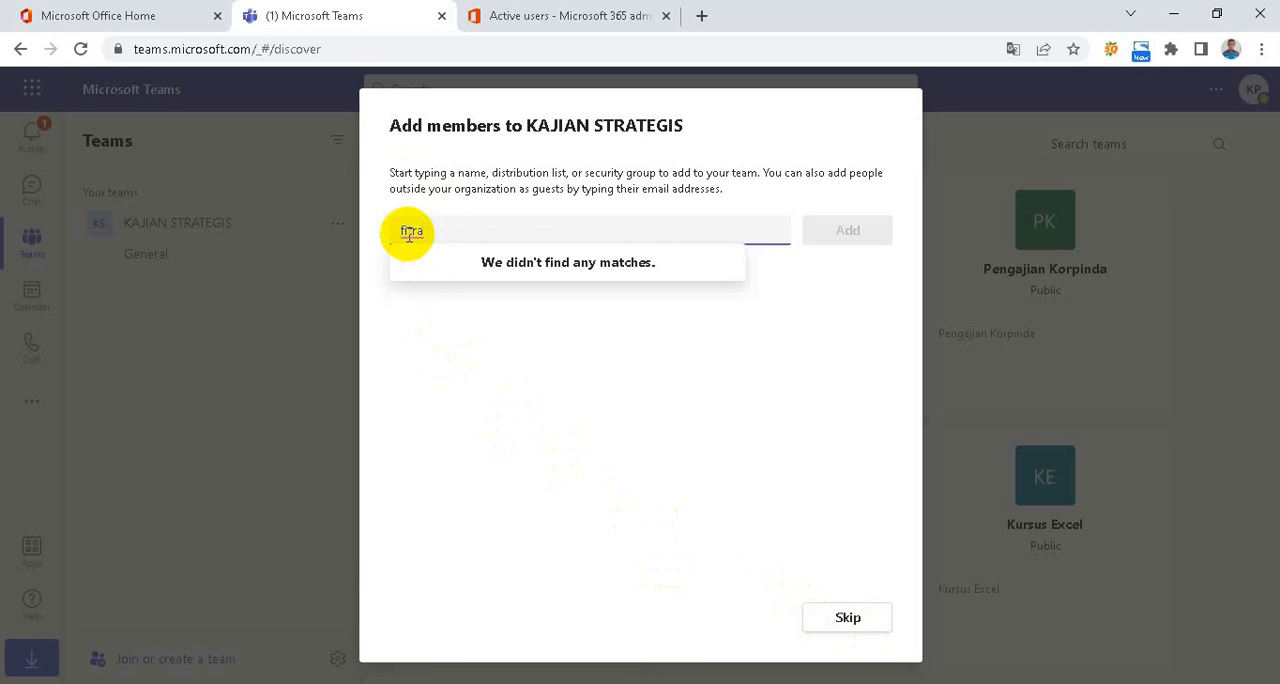
type("h")
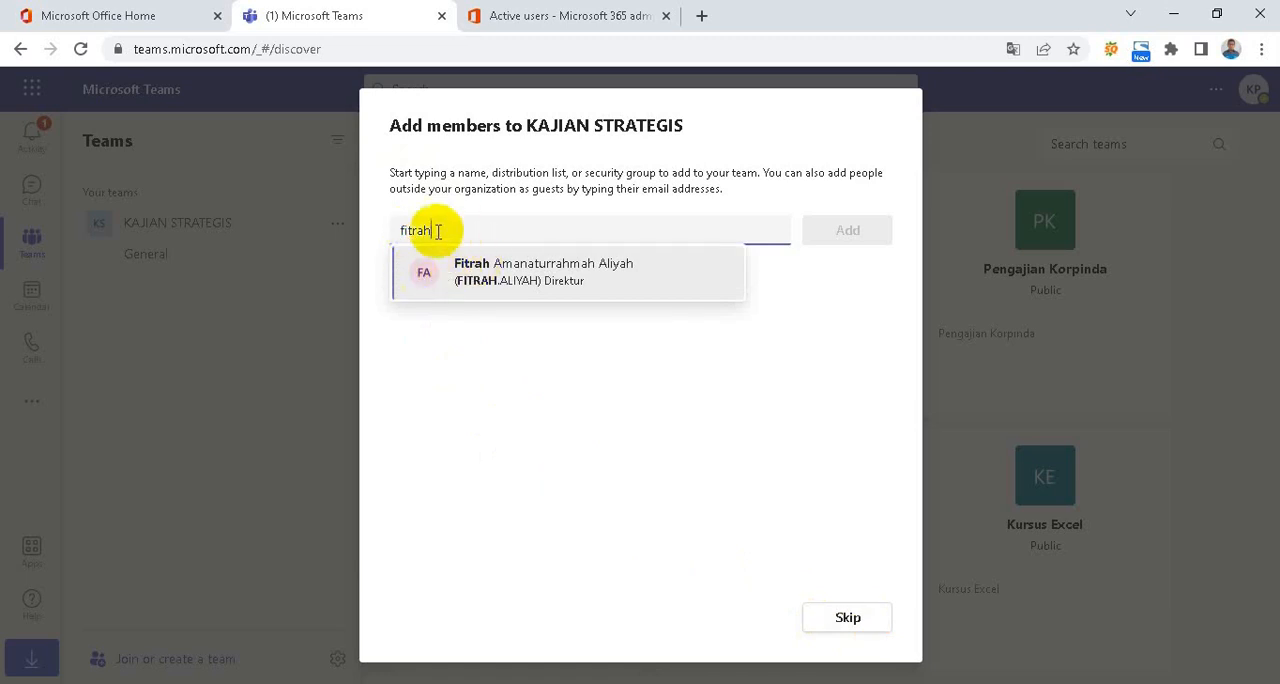
left_click(518, 283)
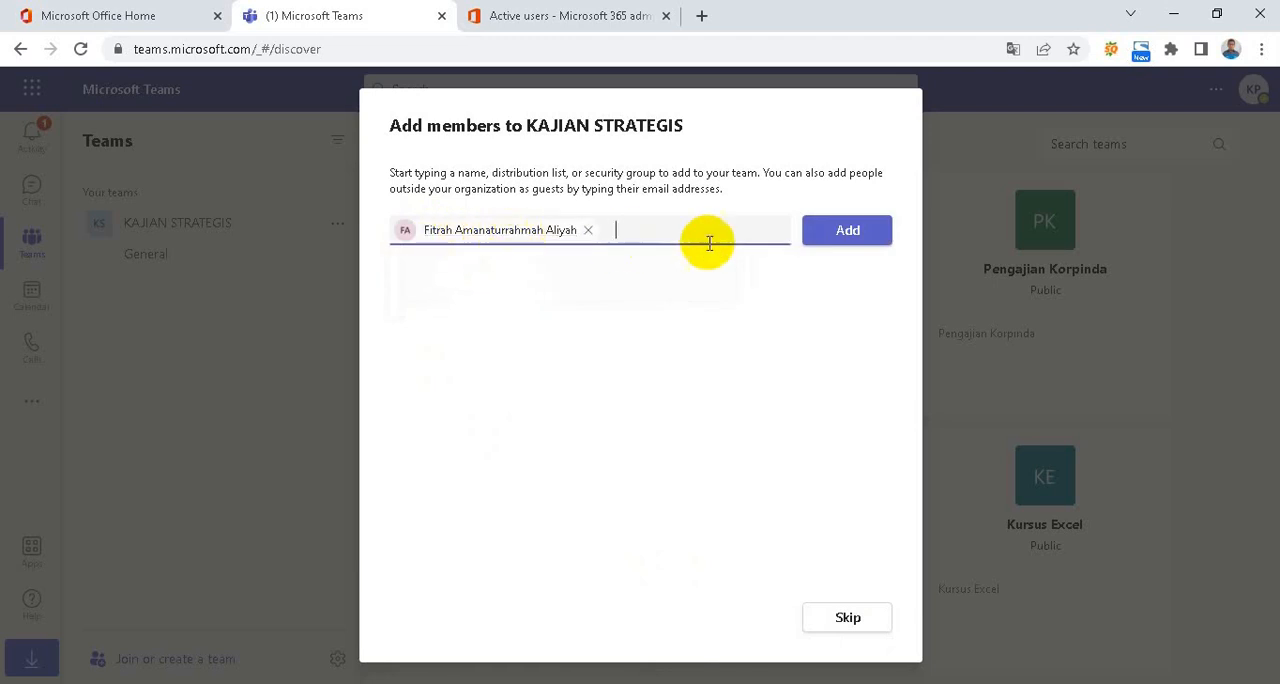
left_click(880, 240)
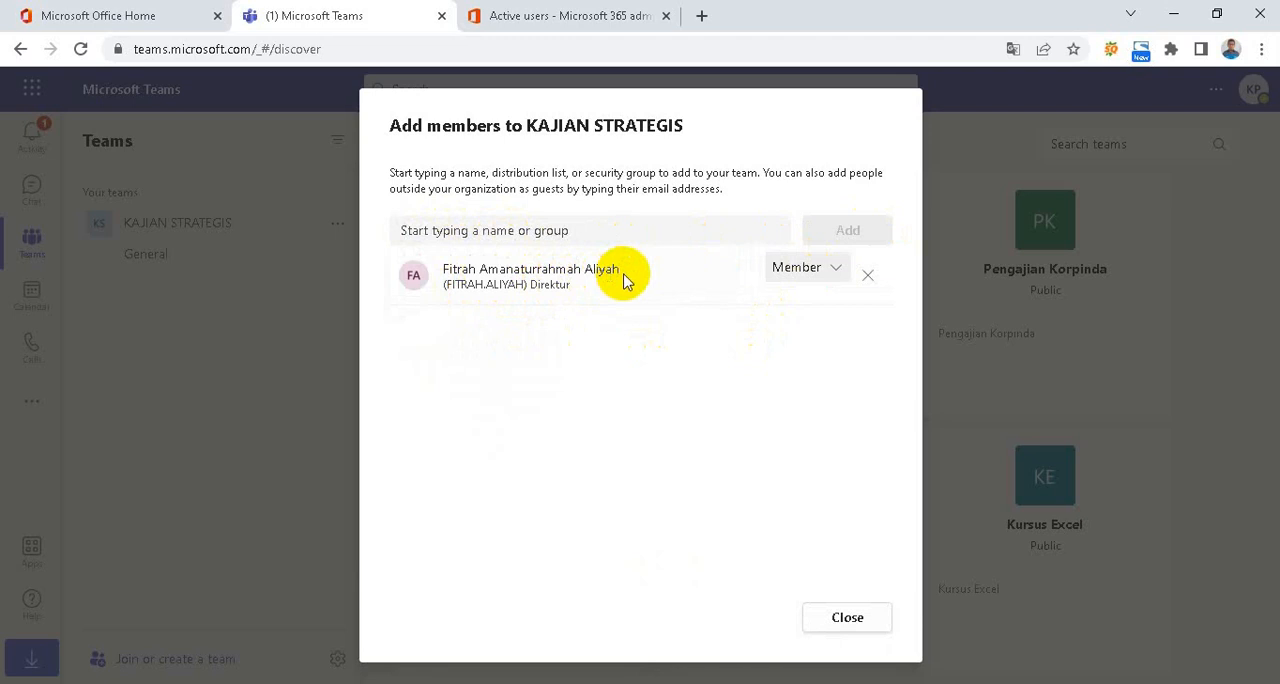
left_click(846, 626)
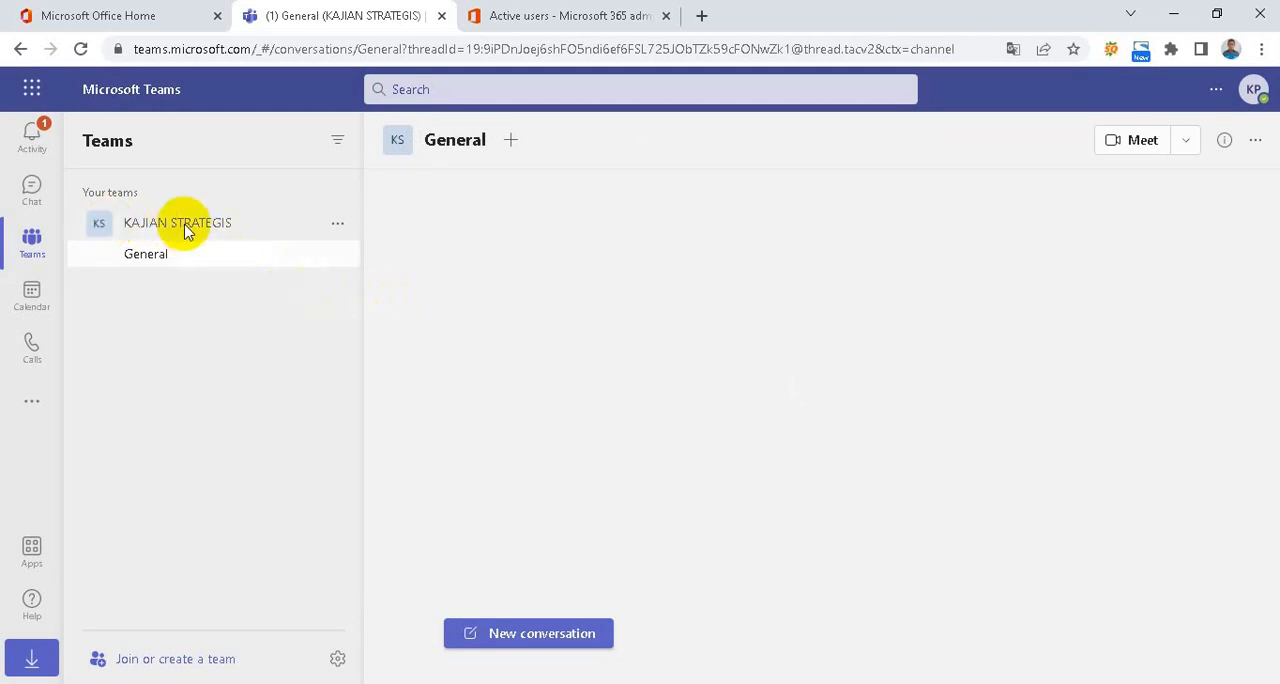
left_click(109, 250)
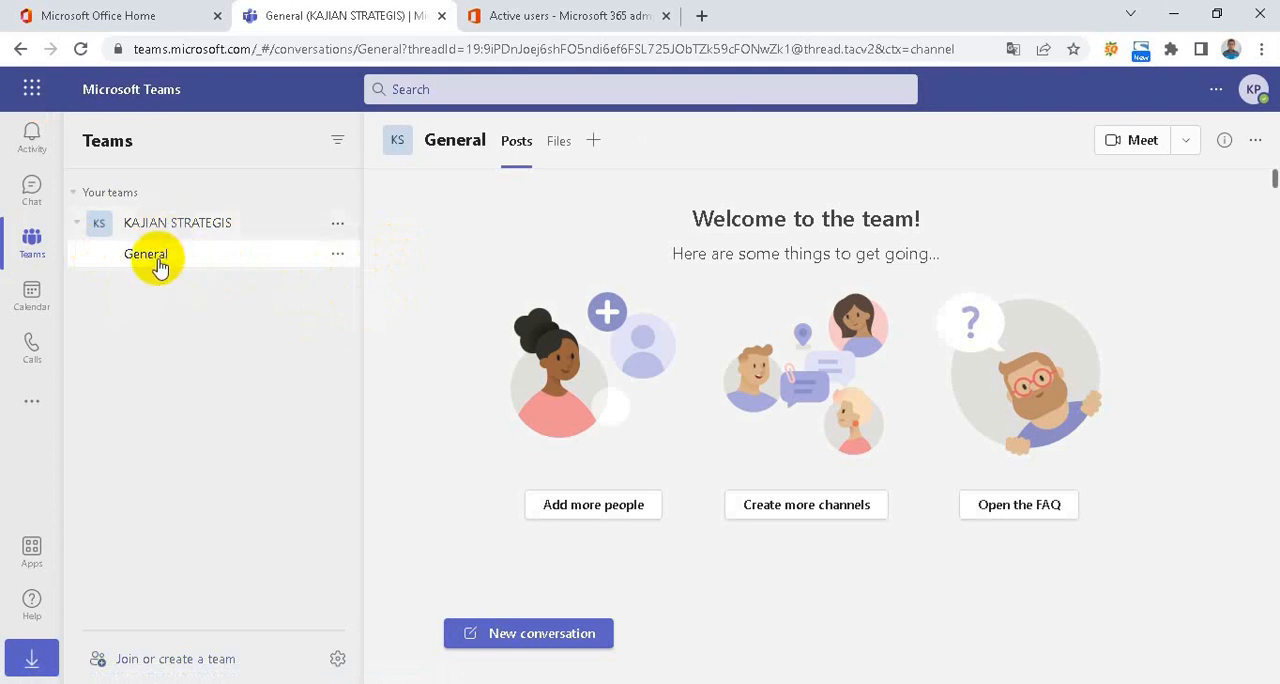
left_click(74, 197)
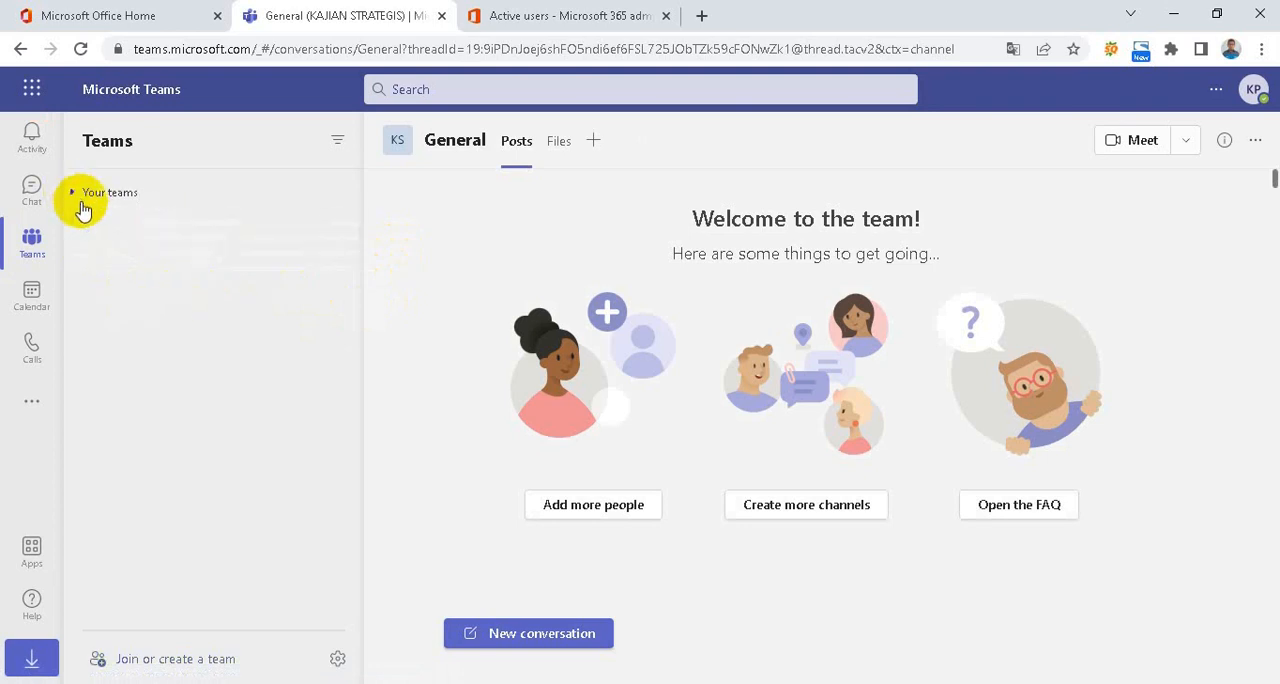
left_click(80, 200)
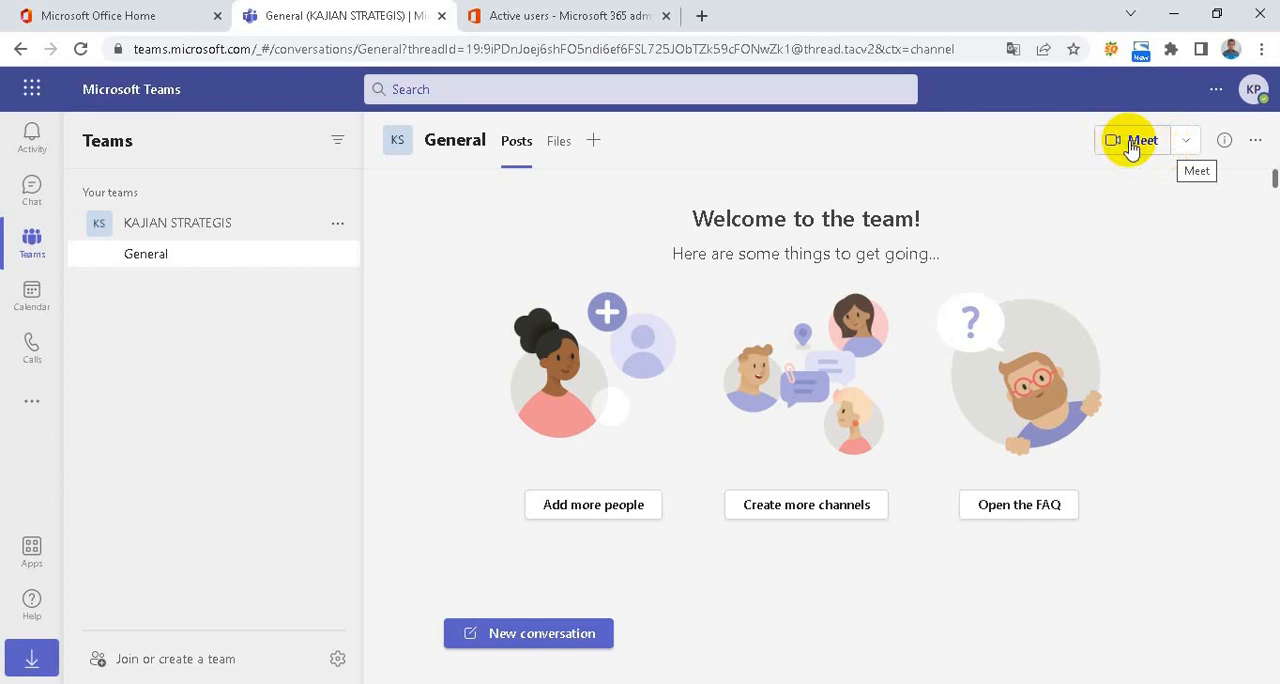
Start scheduling a meeting in the General channel and title it Rapat Rutin, leaving required attendees empty
left_click(1185, 145)
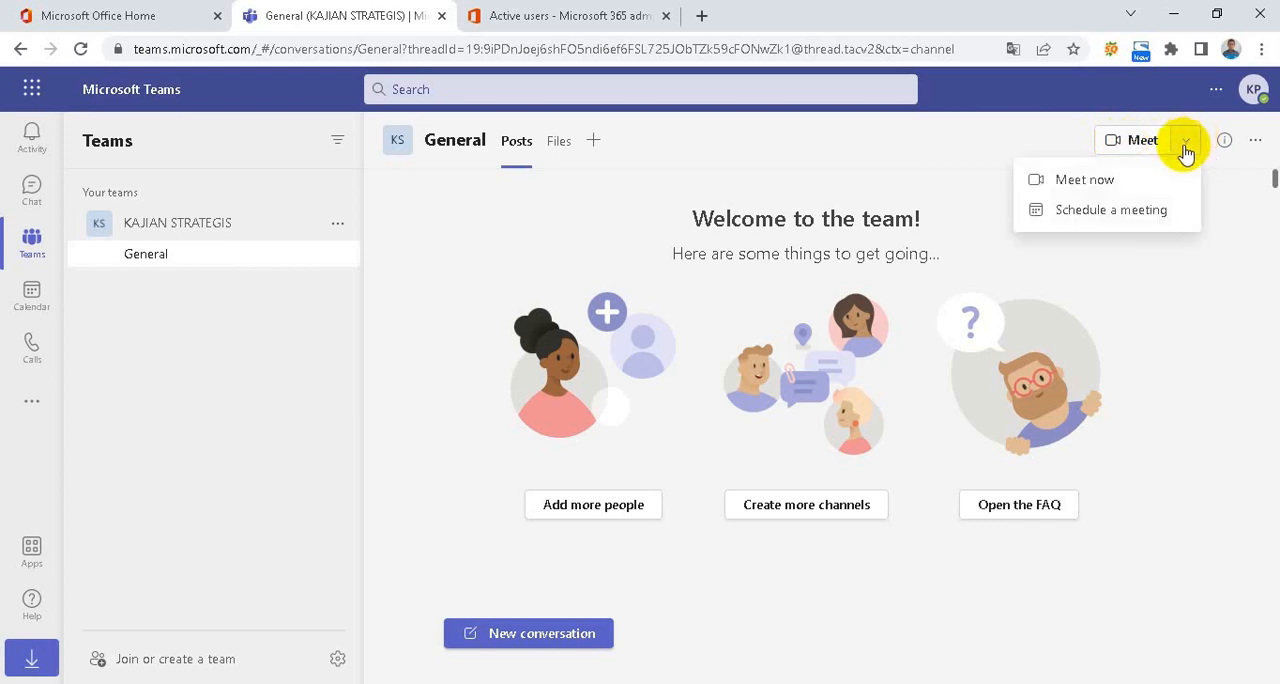
left_click(1106, 216)
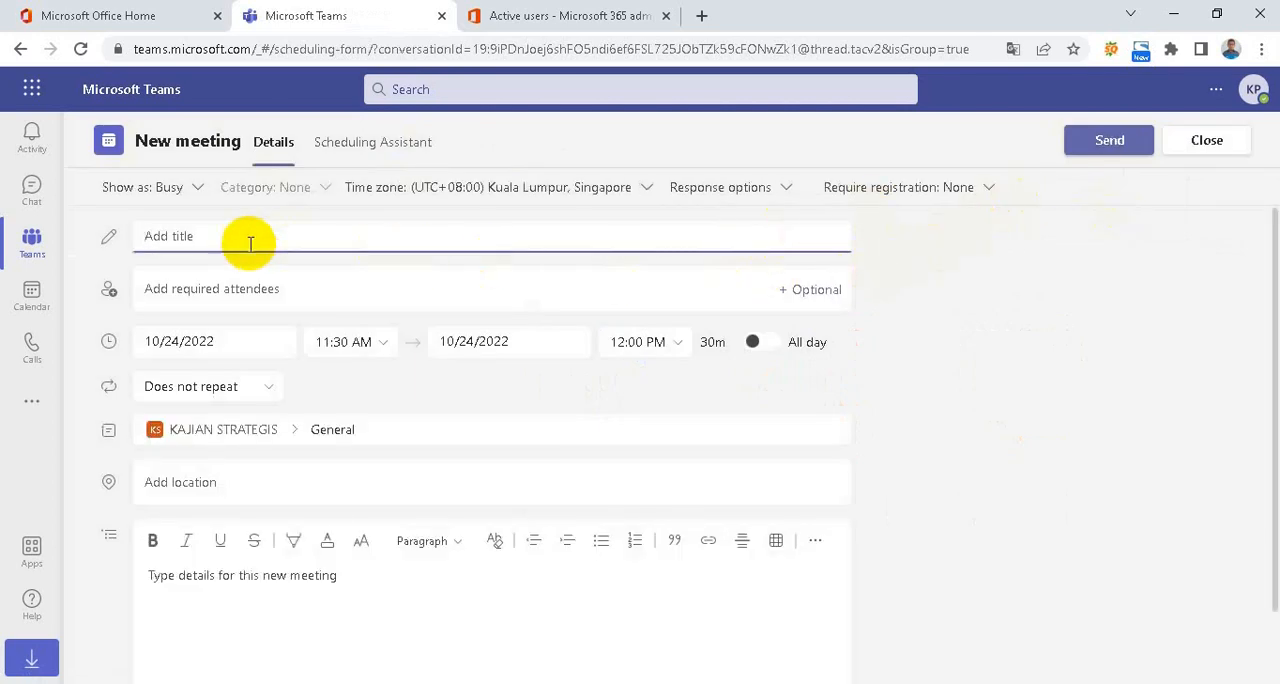
scroll(335, 474, "down", 1)
scroll(329, 502, "up", 1)
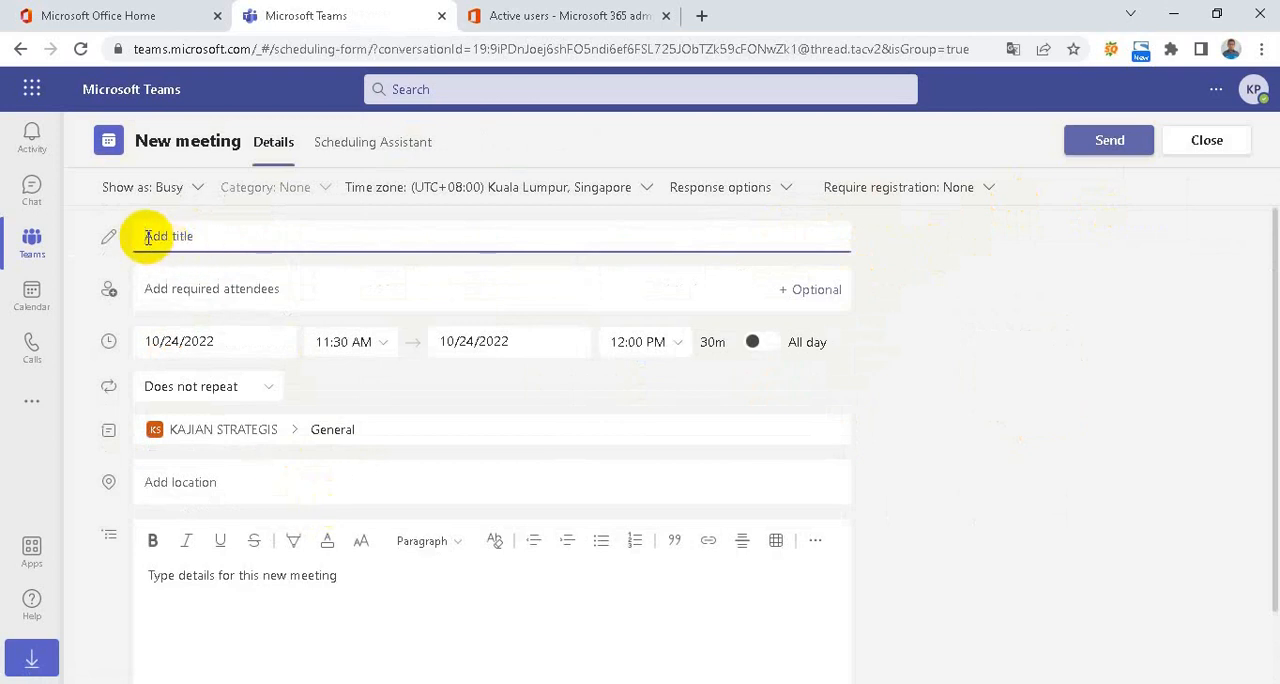
type("Rapat")
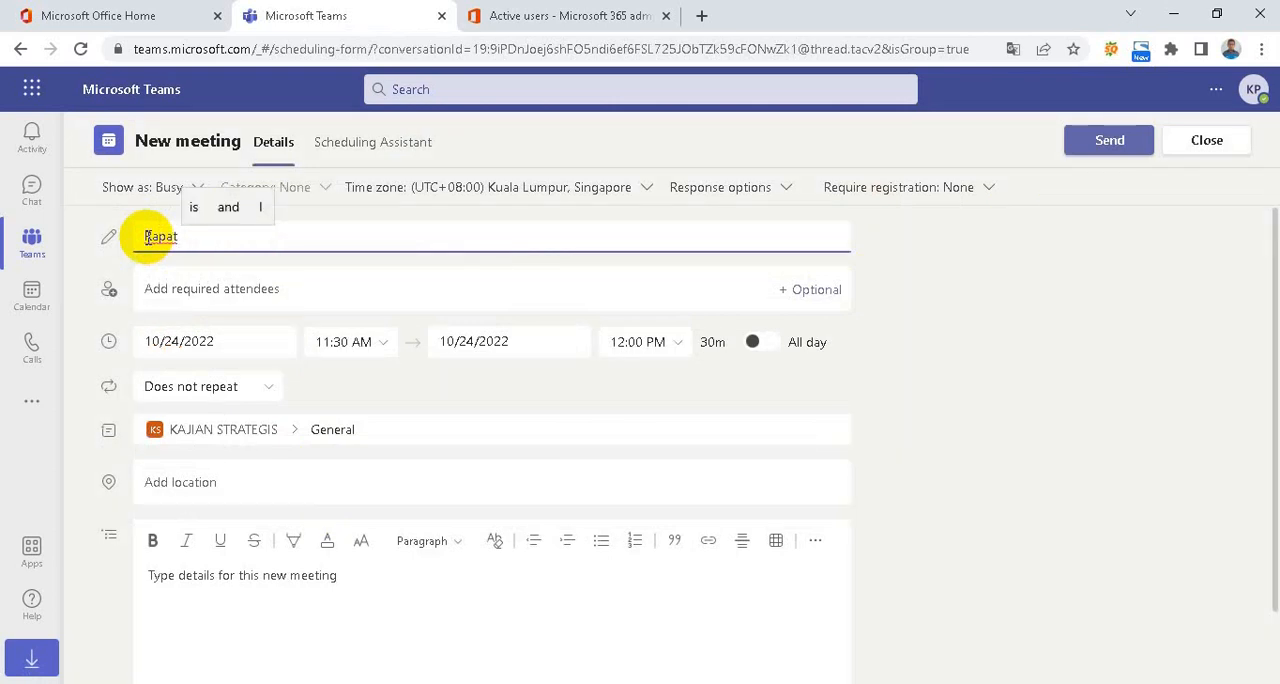
type(" R")
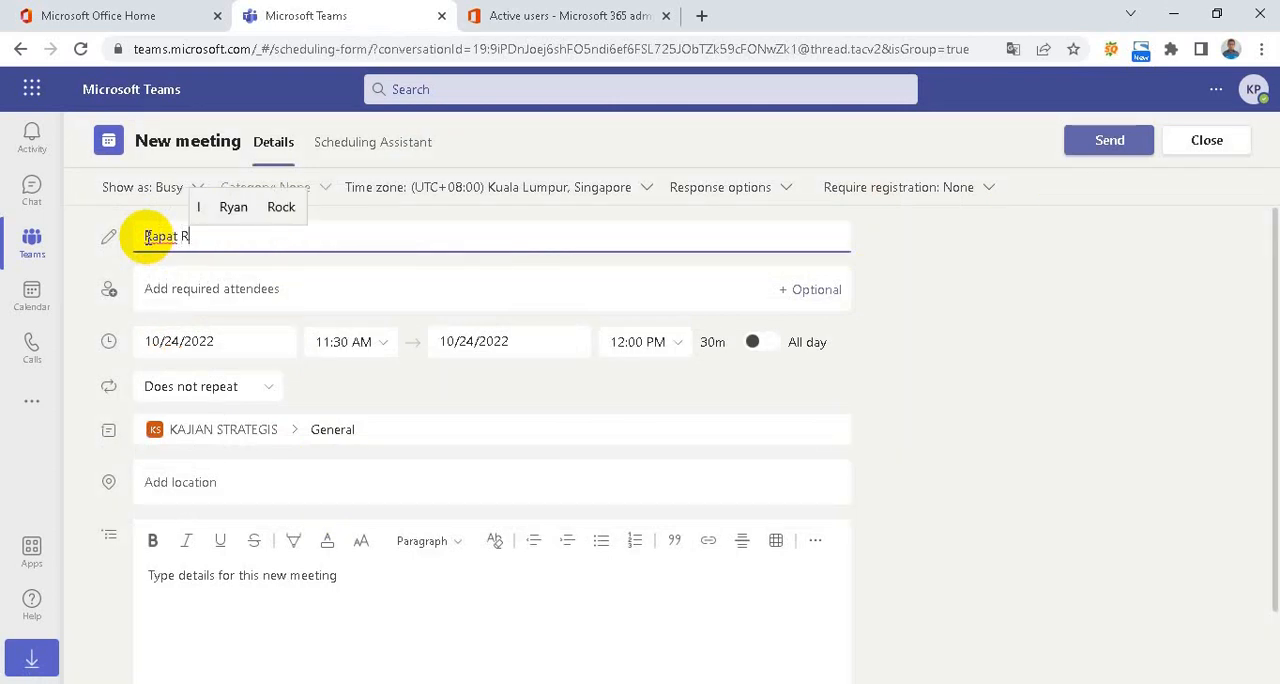
type("utin")
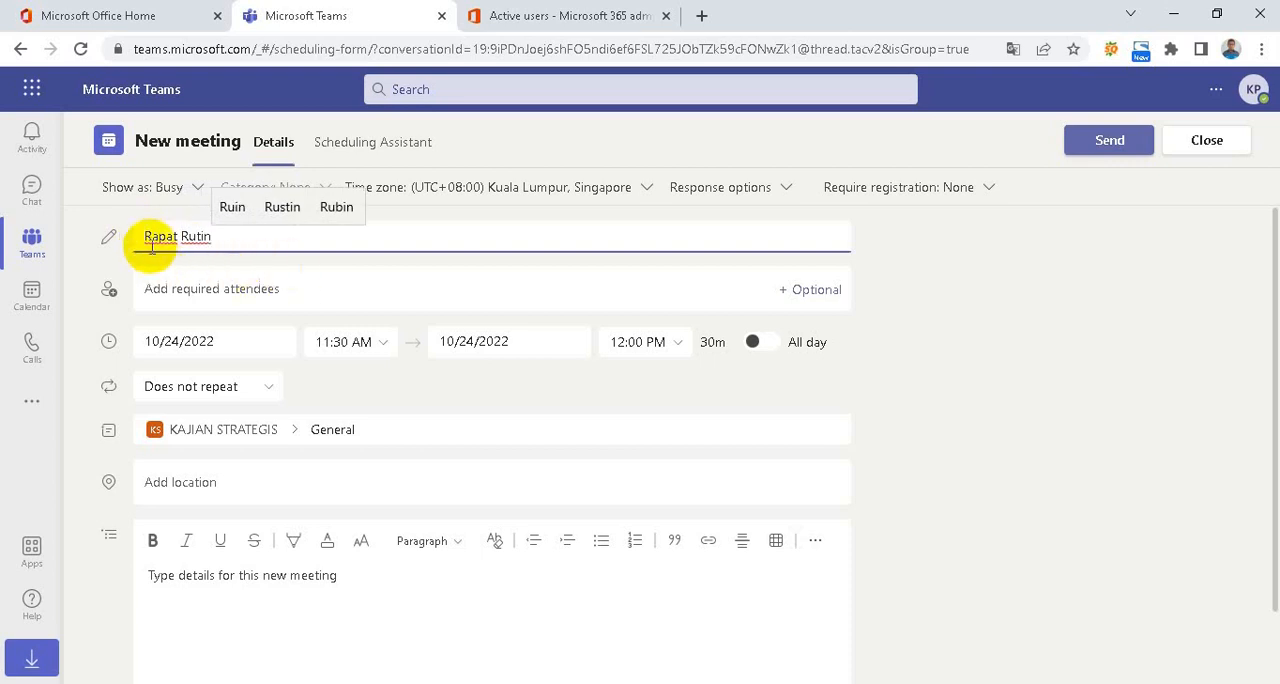
left_click(225, 288)
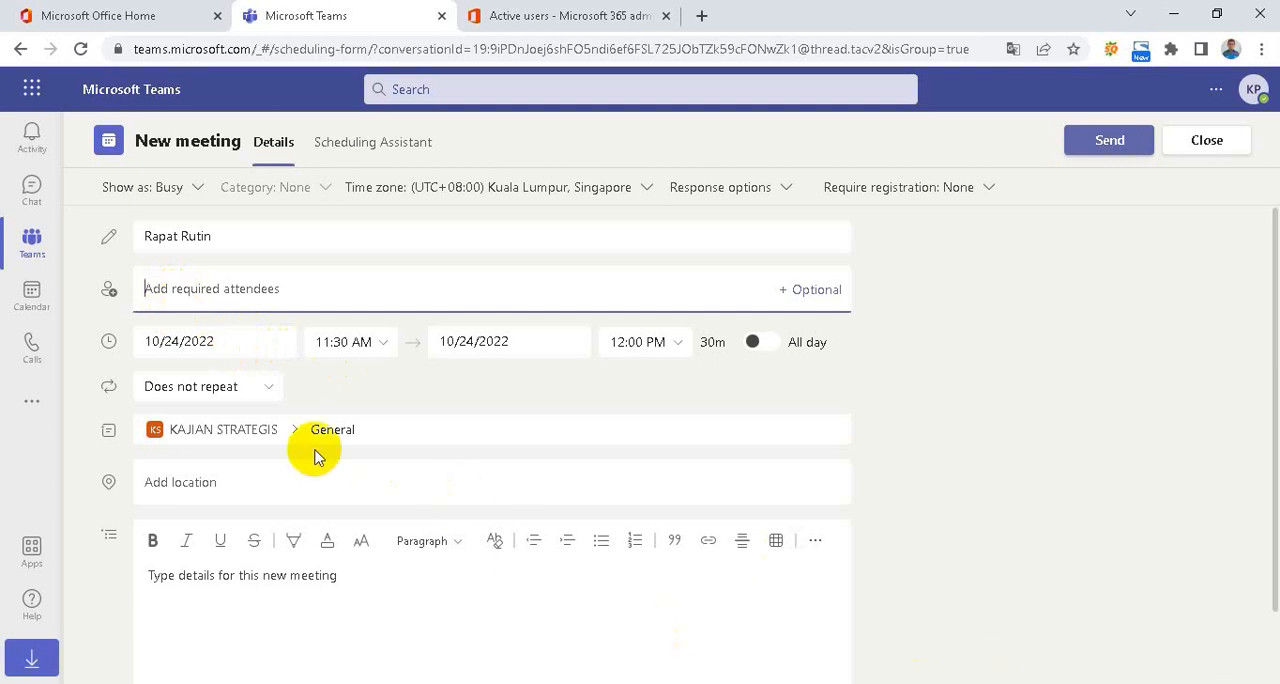
Set the meeting's start time to 11:25 AM and check the end-time choices without picking another one
left_click(378, 350)
left_click(378, 350)
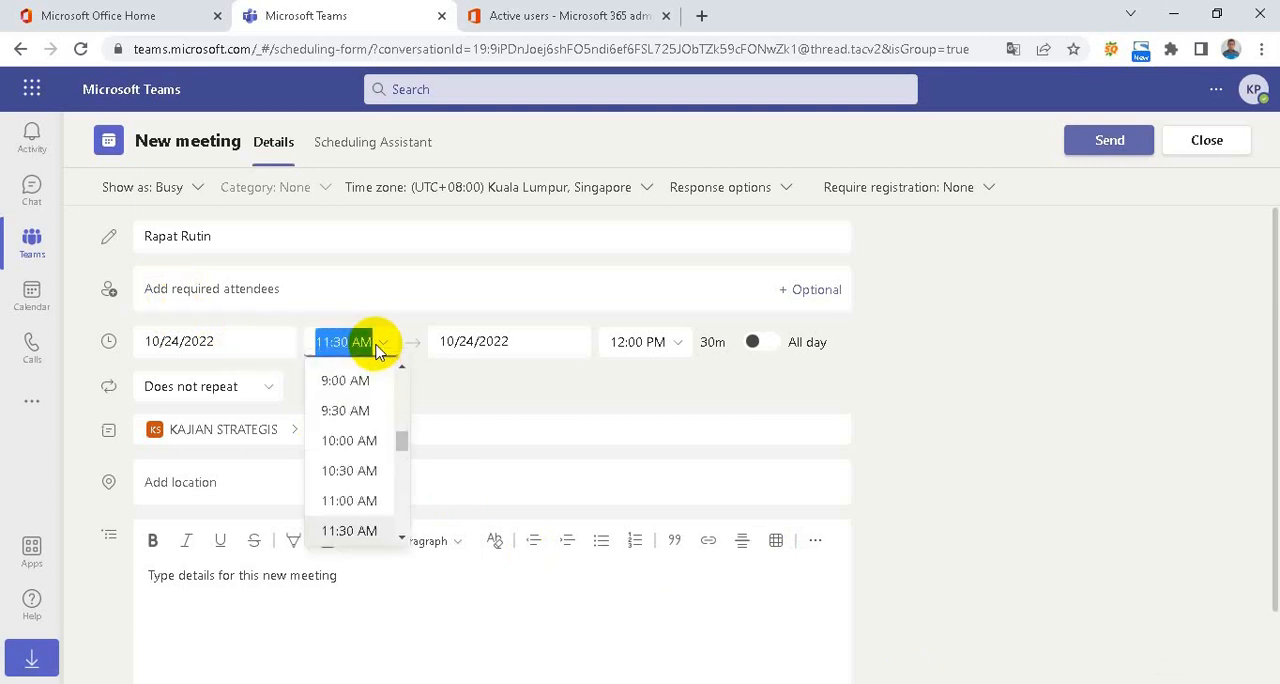
scroll(374, 403, "down", 3)
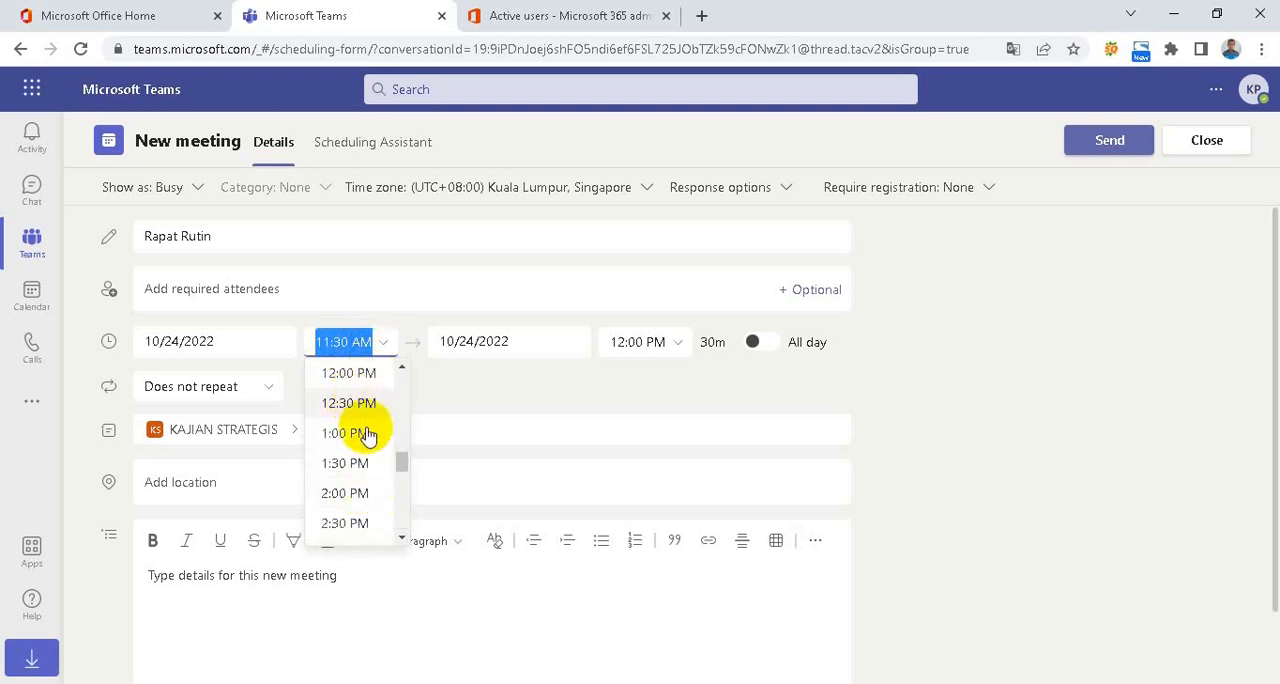
left_click(337, 345)
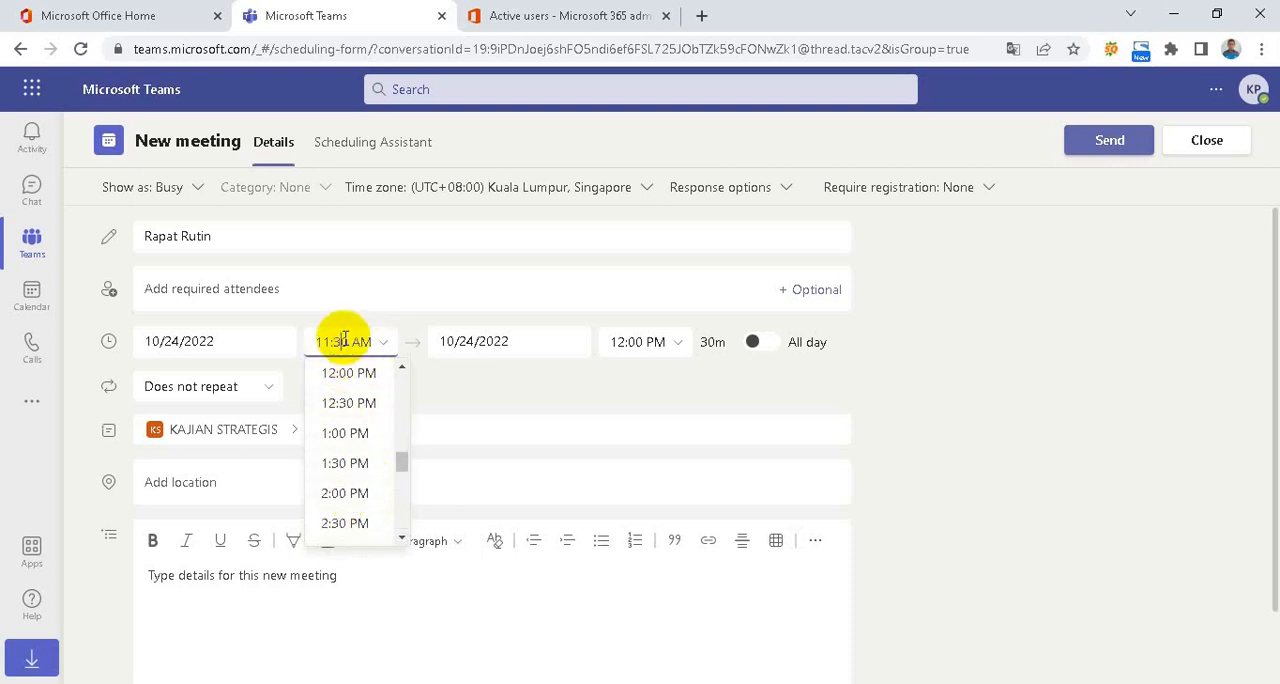
key("Left")
key("shift+Right")
key("shift+Right")
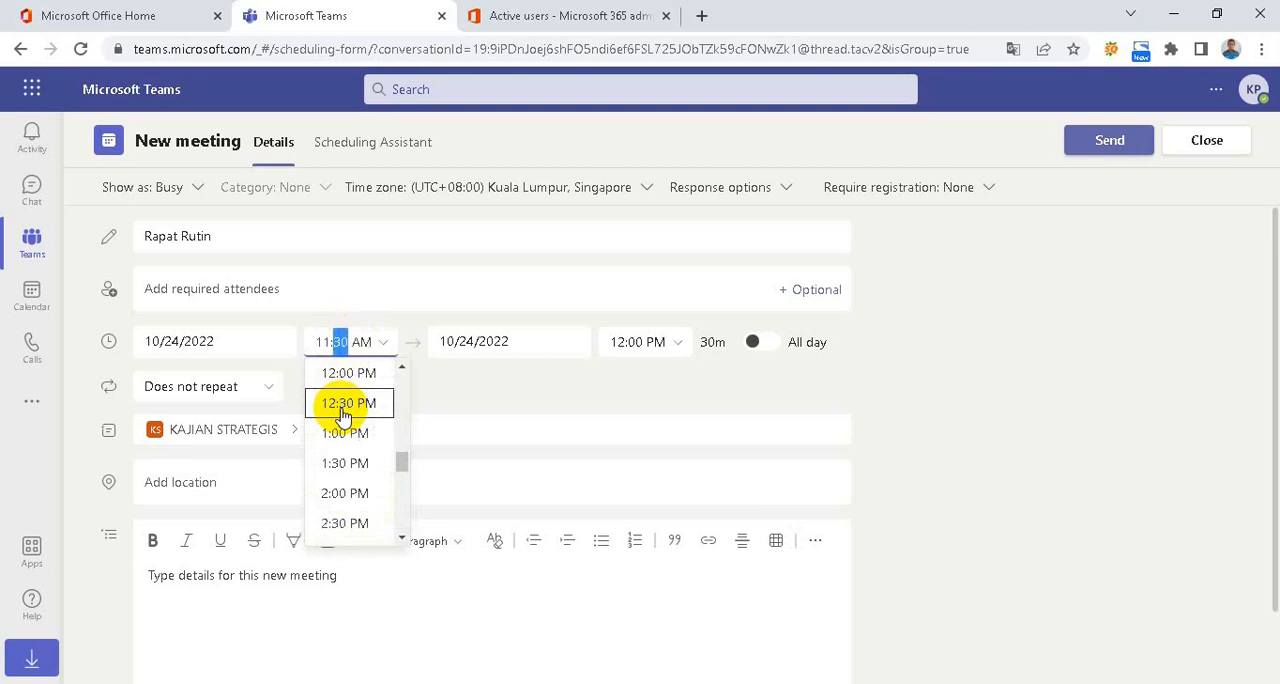
type("25")
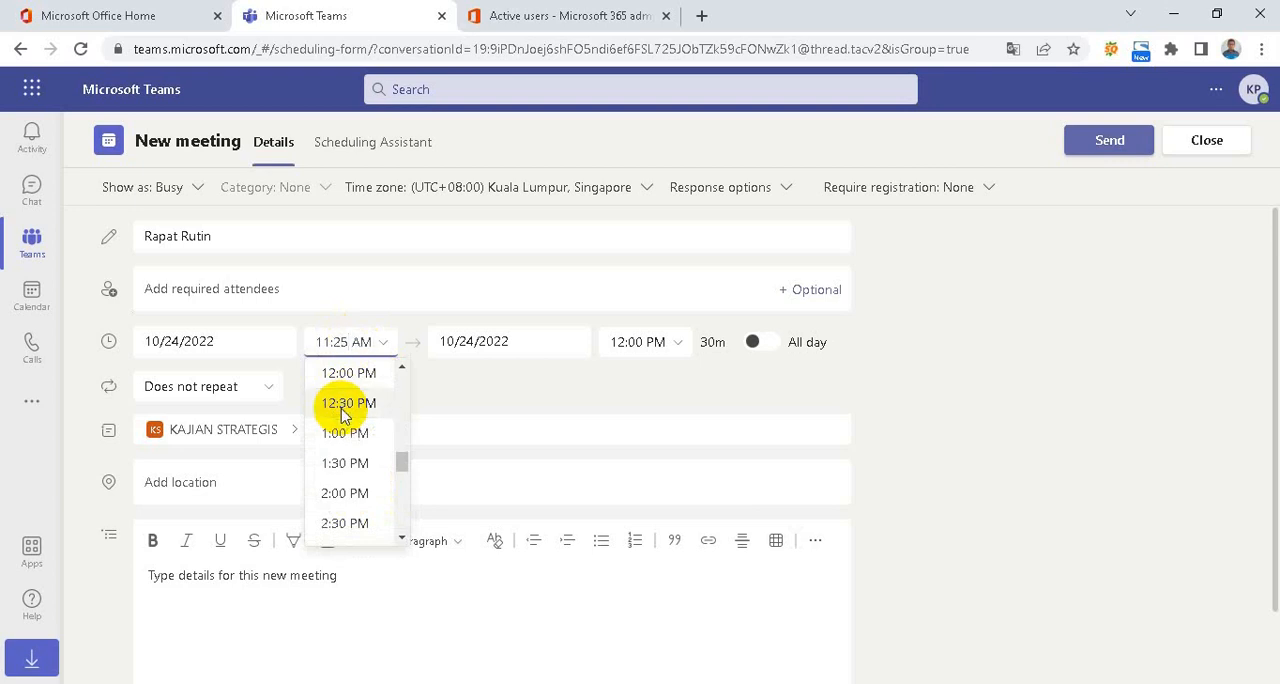
key("Return")
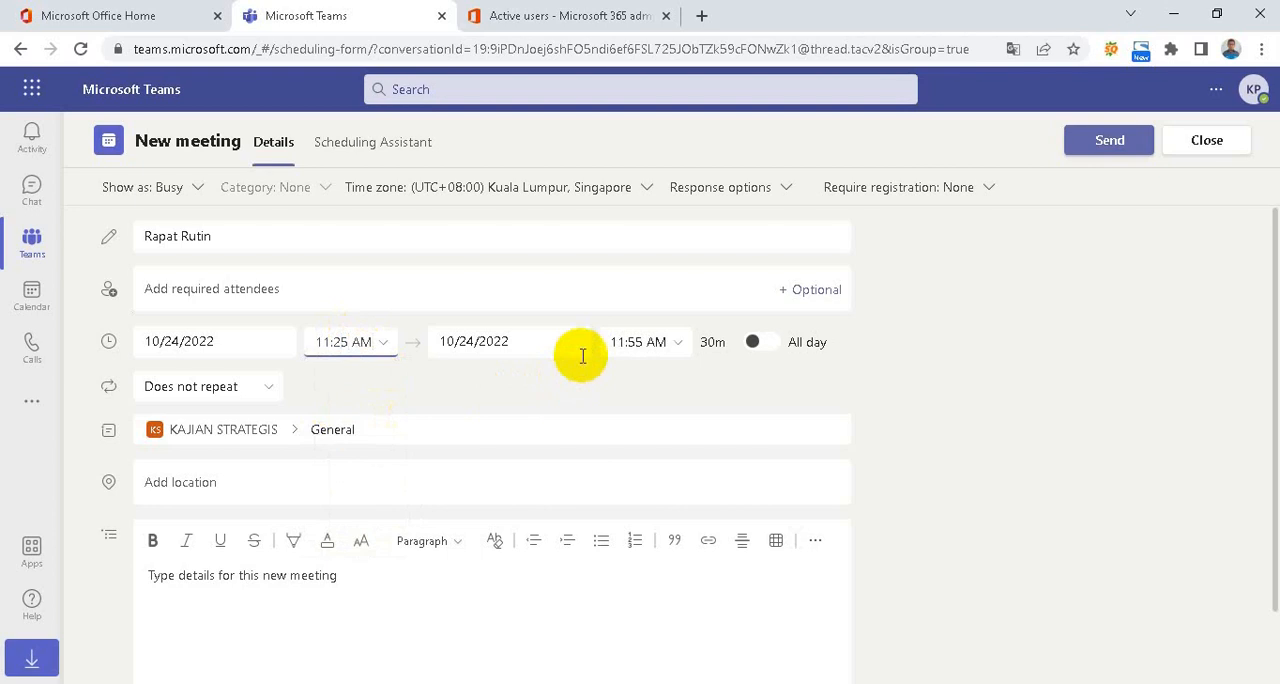
left_click(634, 343)
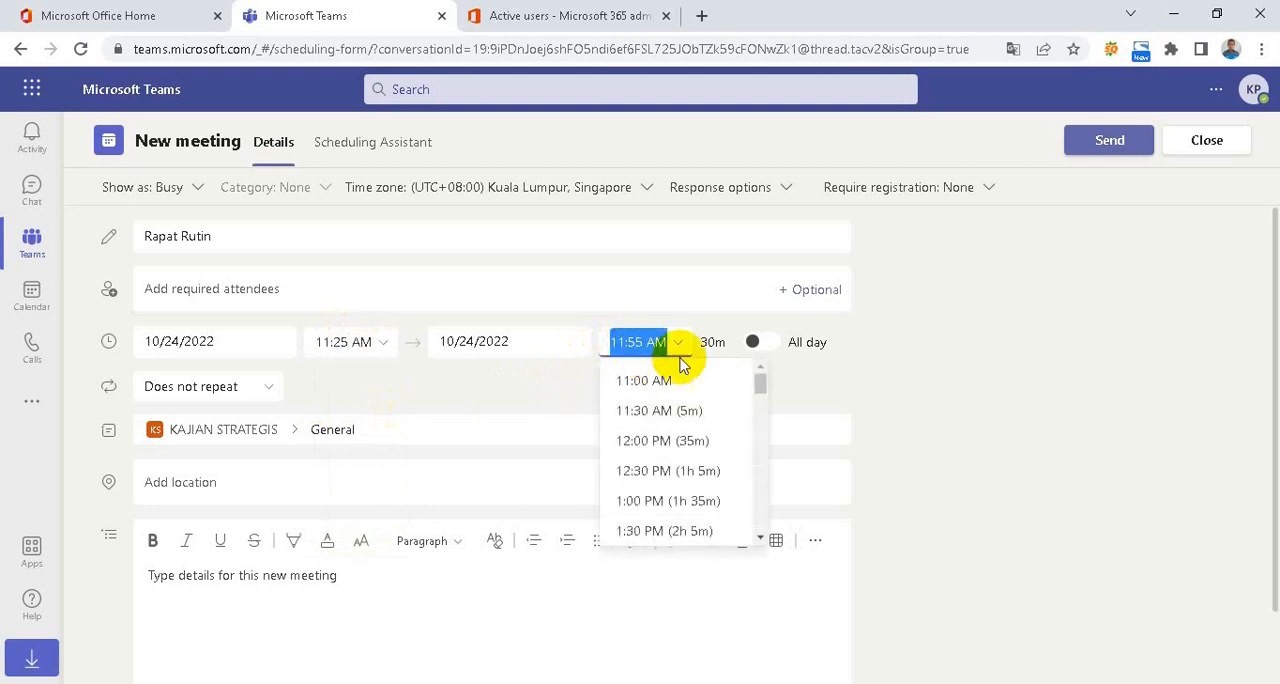
left_click(1040, 352)
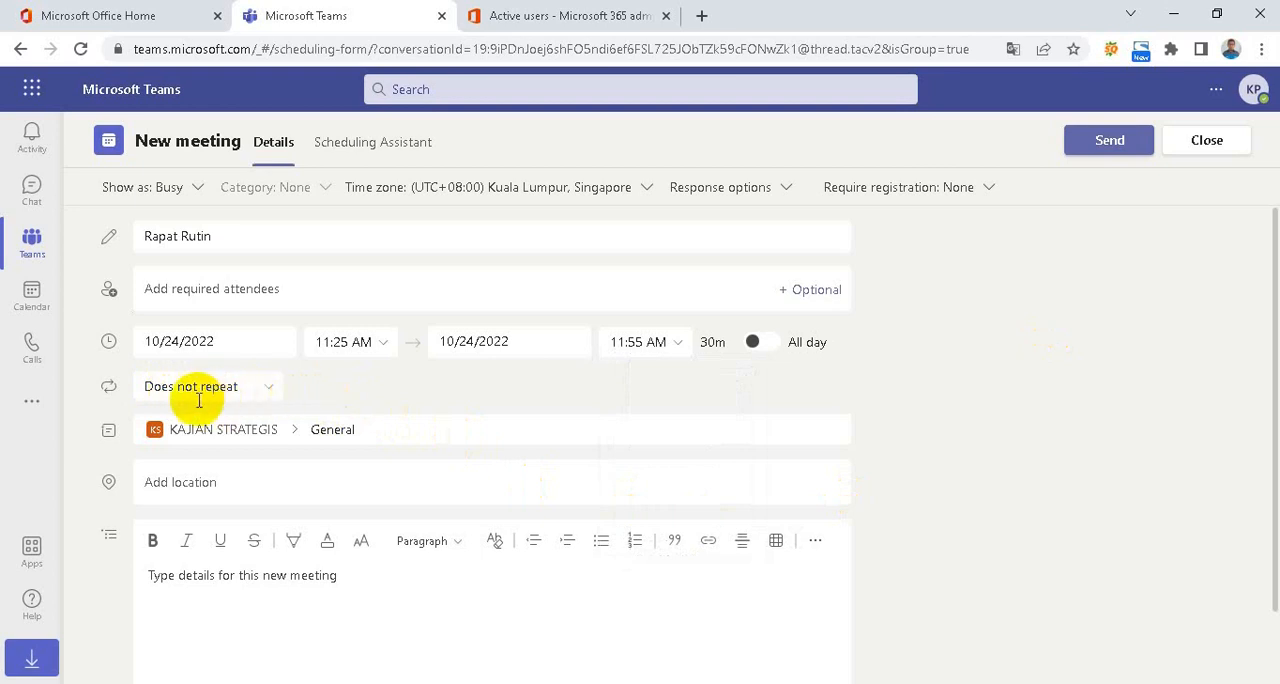
Make the meeting recur every 1 day starting 10/24/2022 with no end date, and send the invitation
left_click(271, 399)
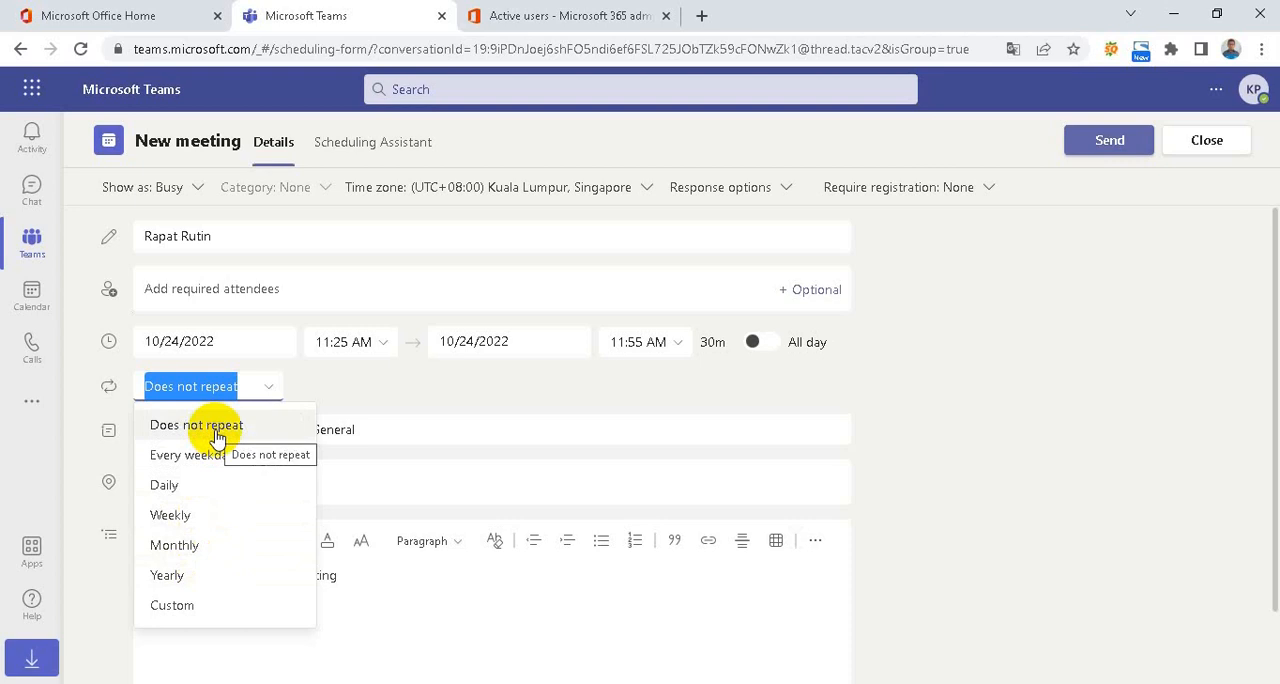
left_click(165, 486)
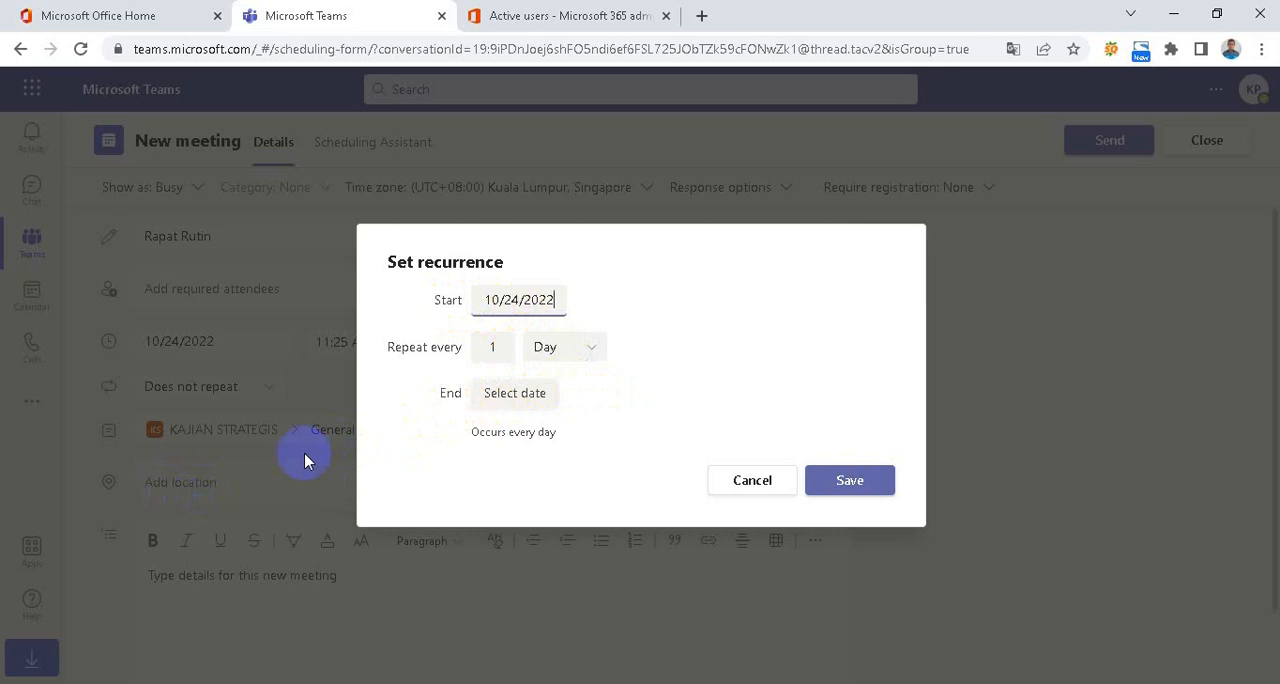
left_click(880, 490)
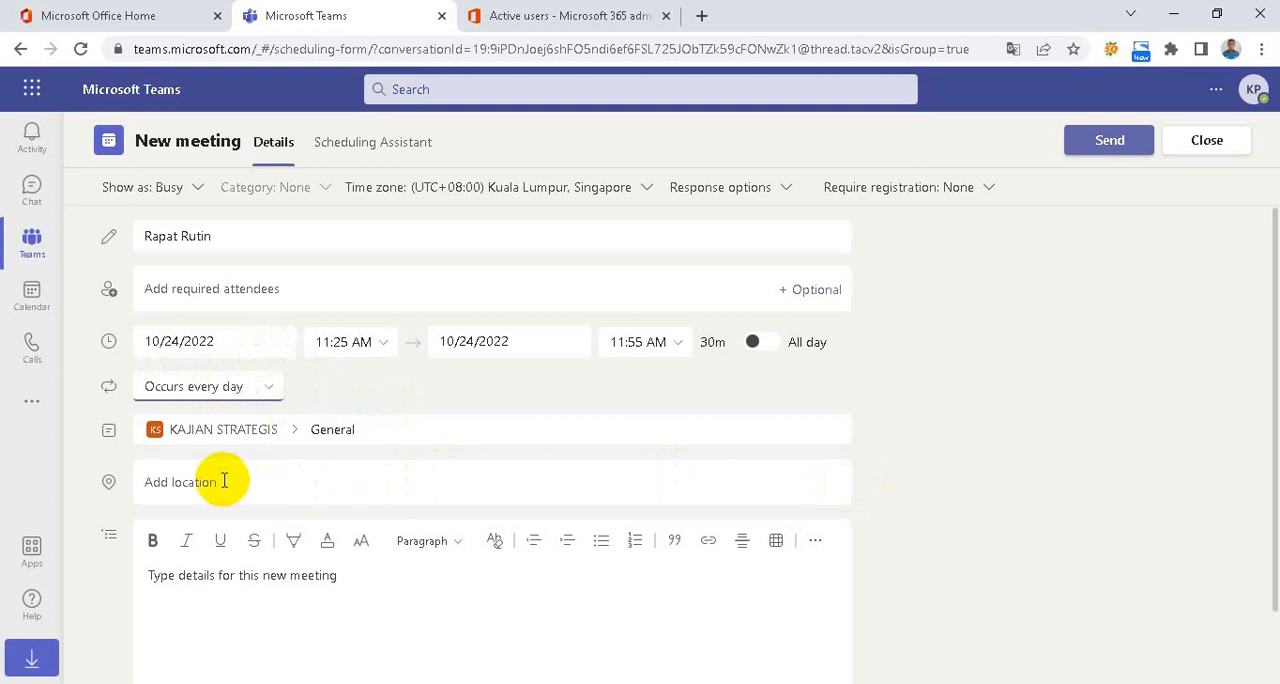
scroll(330, 455, "down", 1)
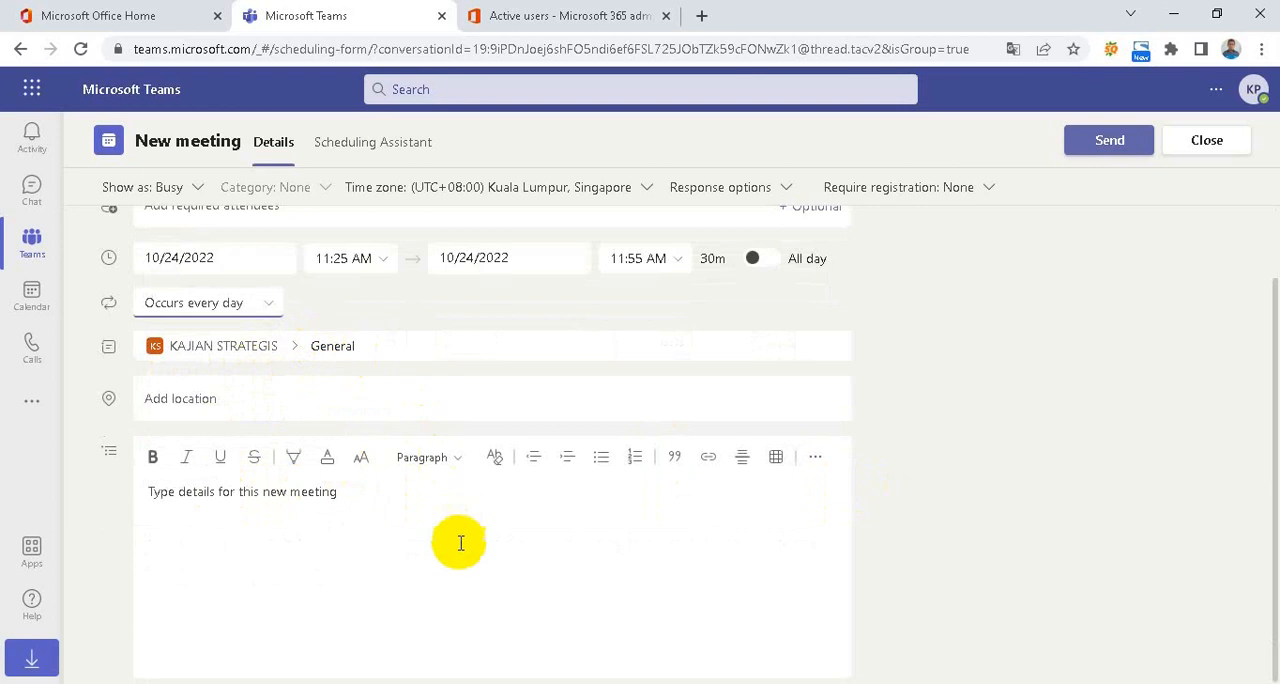
scroll(428, 568, "up", 1)
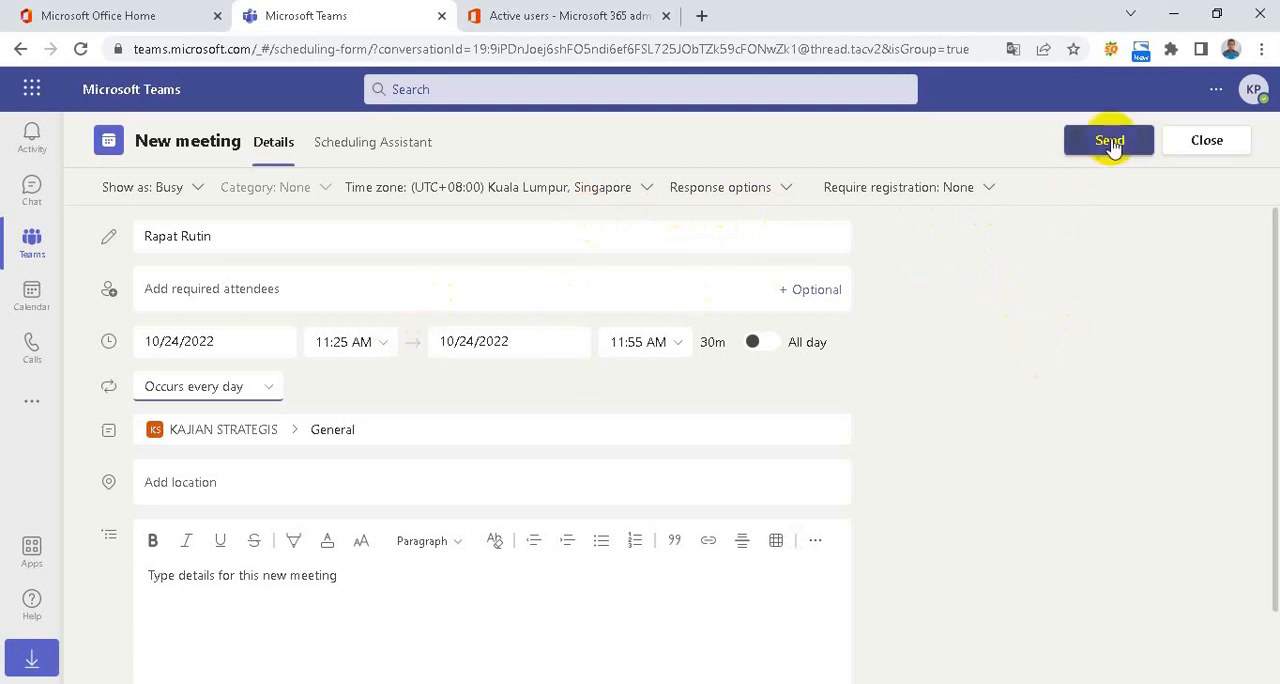
left_click(1110, 141)
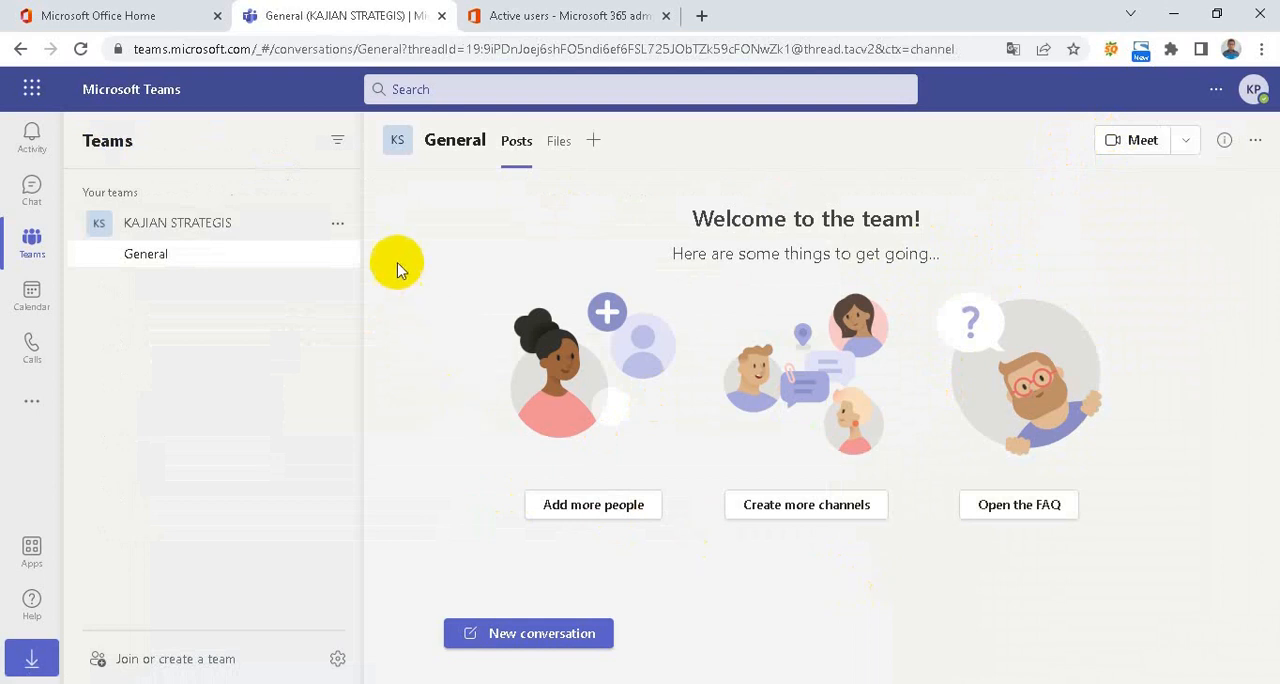
Open the Rapat Rutin meeting from its post in the General channel and copy the meeting link
left_click(152, 258)
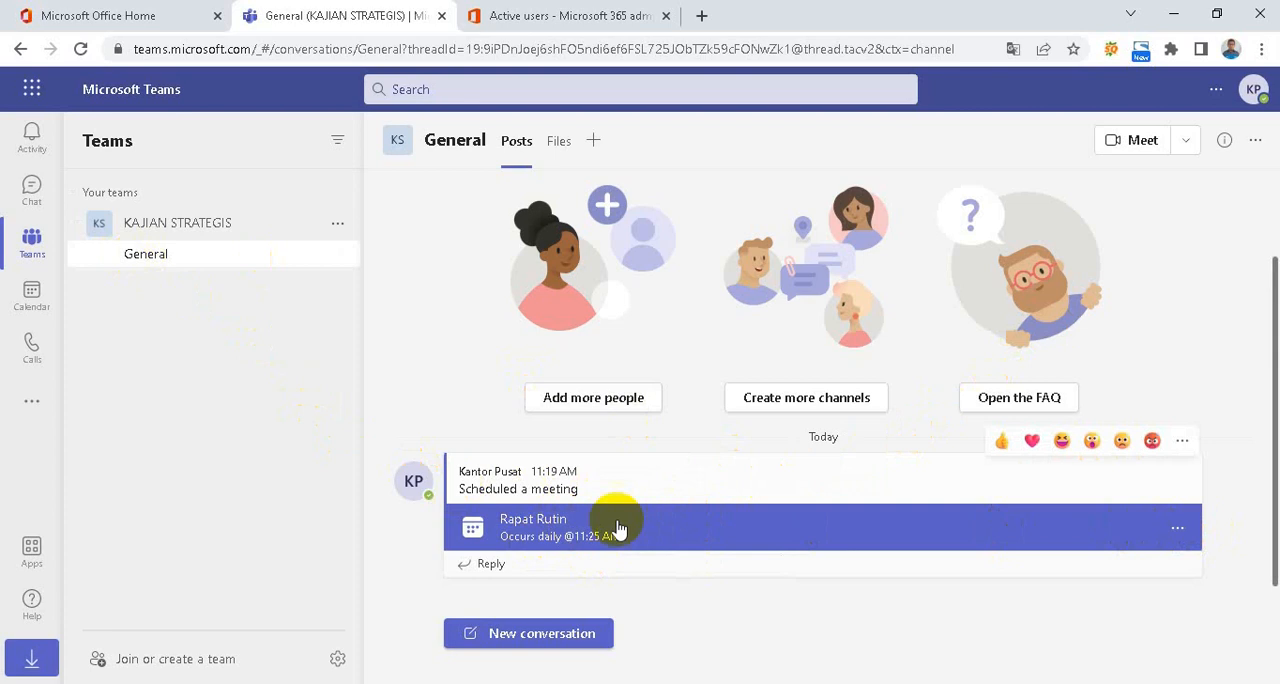
left_click(932, 536)
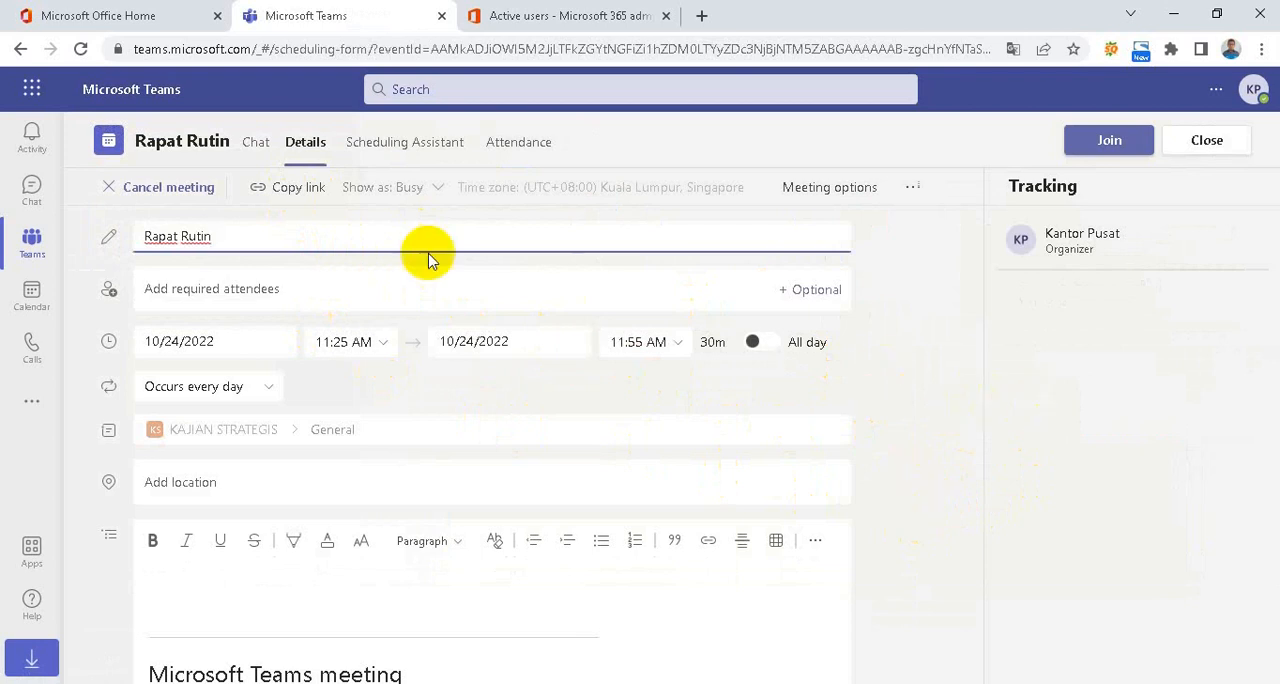
left_click(270, 193)
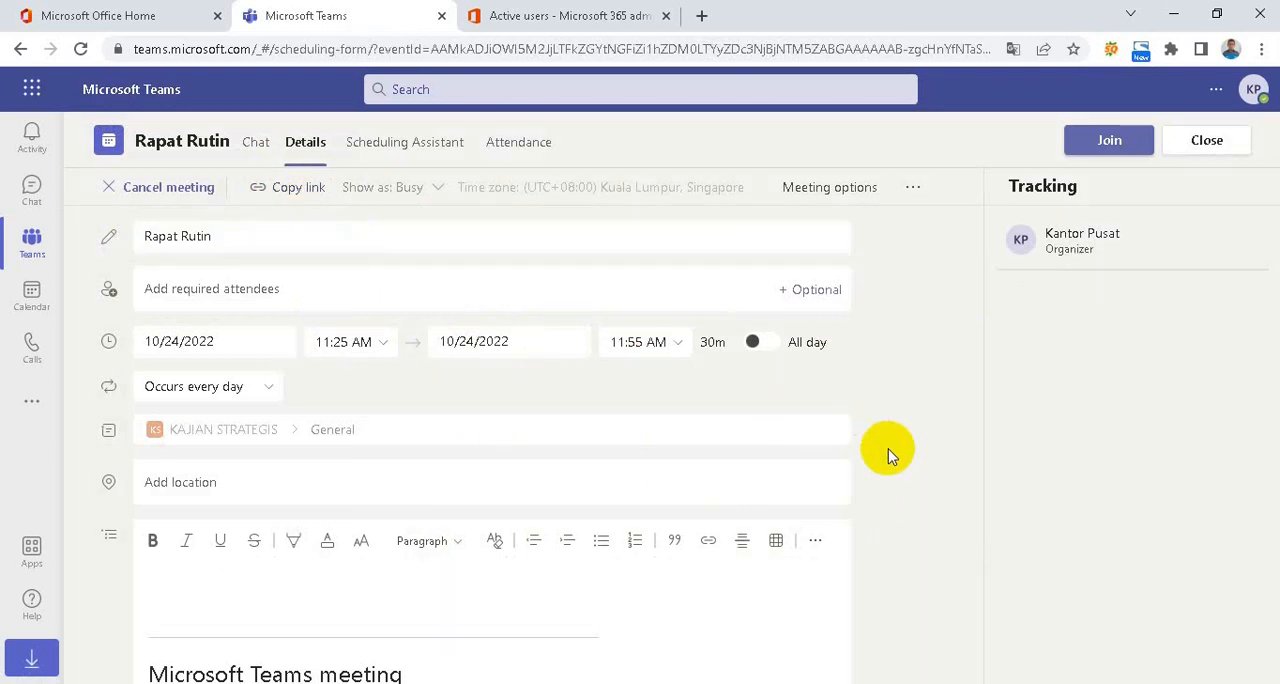
Open the meeting options page for Rapat Rutin in the browser
left_click(855, 190)
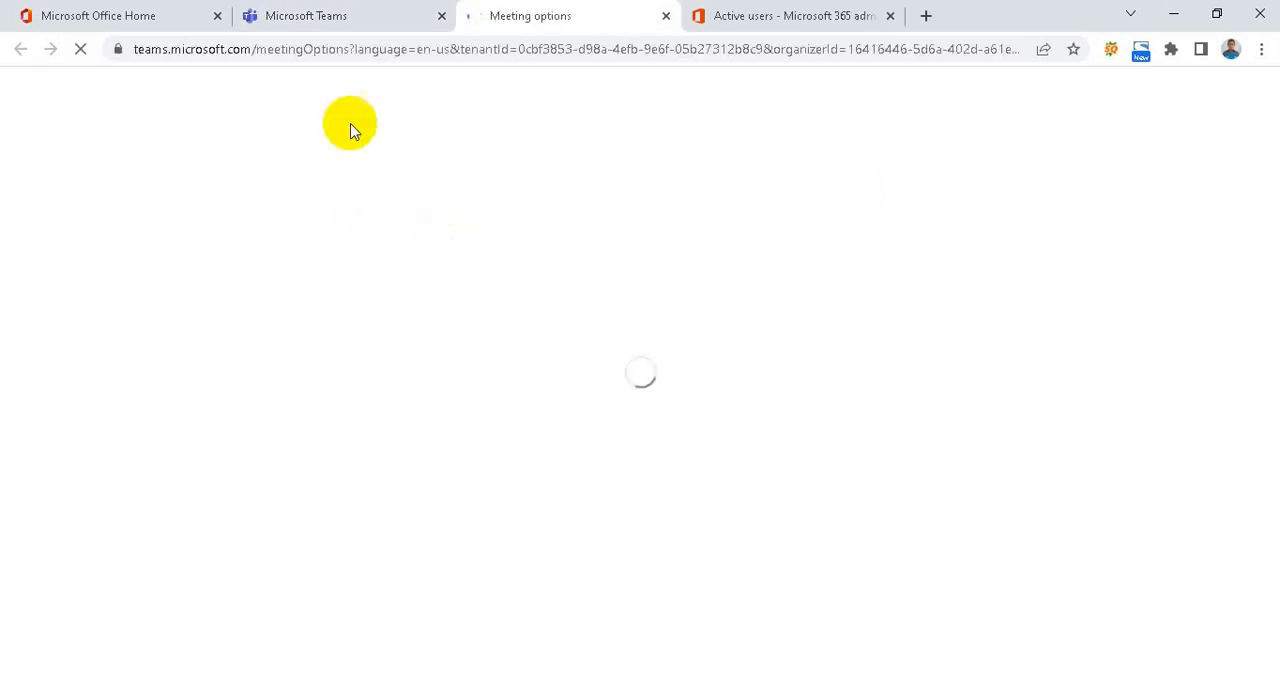
left_click(318, 16)
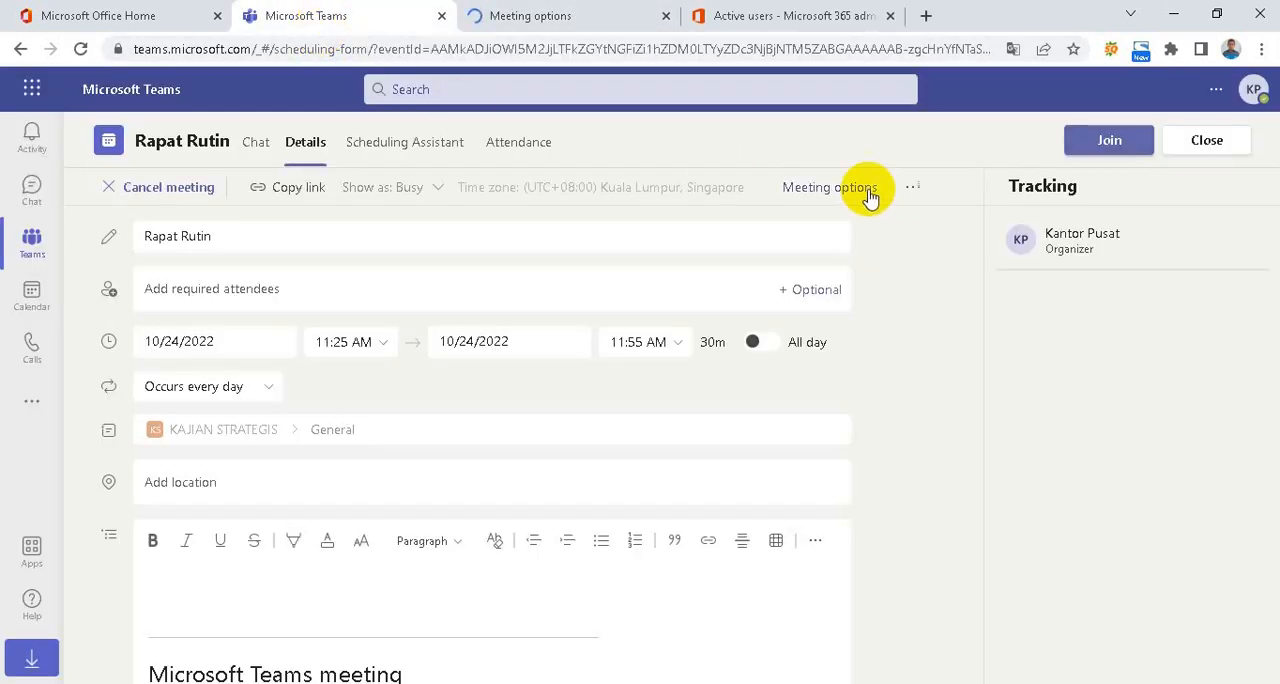
left_click(523, 15)
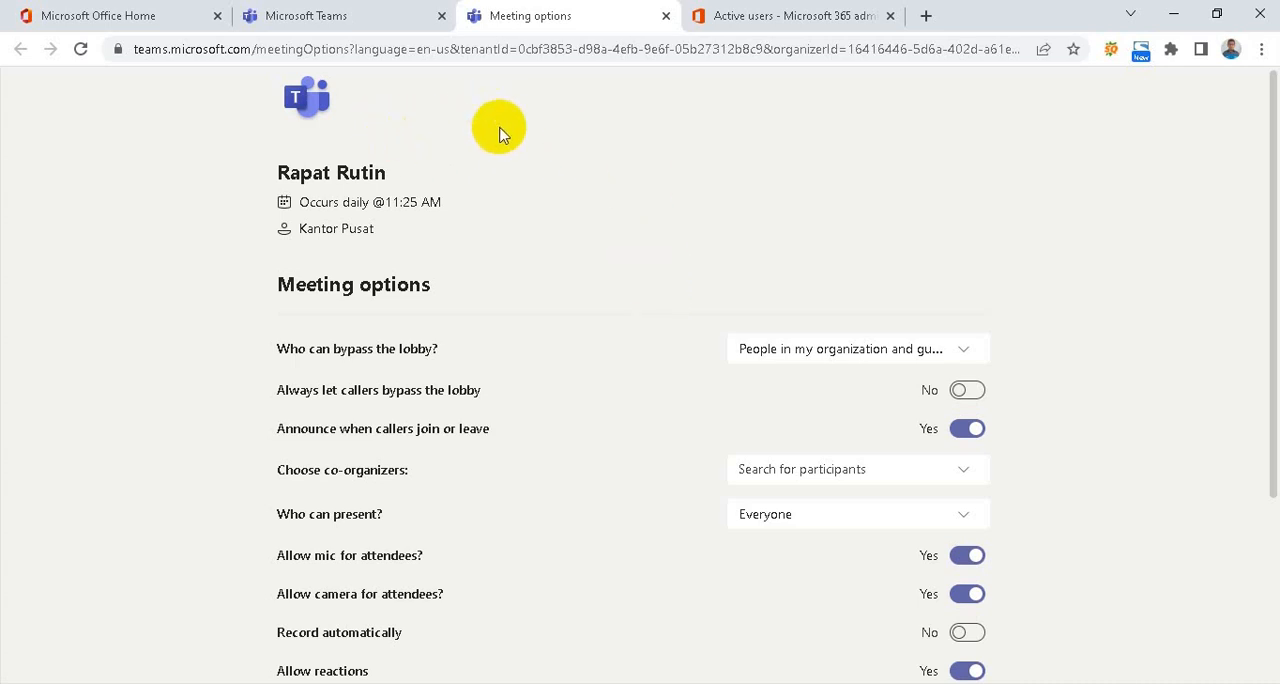
Let Everyone bypass the lobby and turn off announcements when callers join or leave
scroll(637, 240, "down", 3)
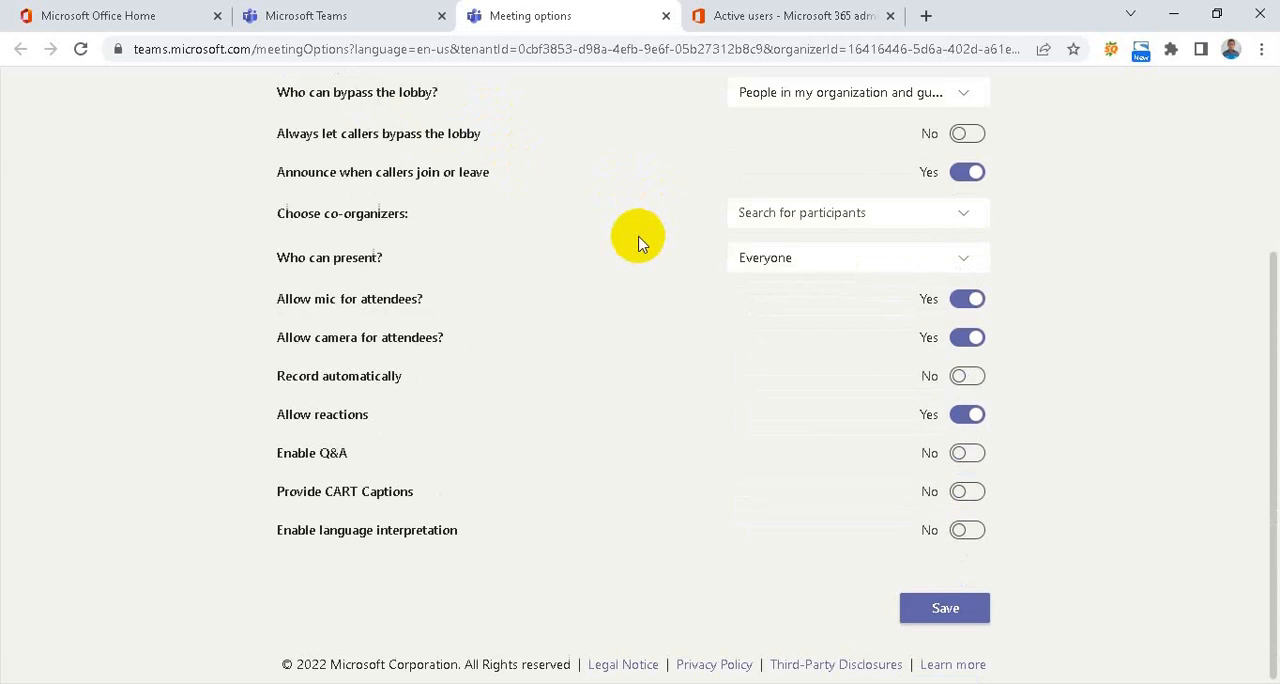
scroll(640, 243, "up", 3)
scroll(640, 243, "down", 2)
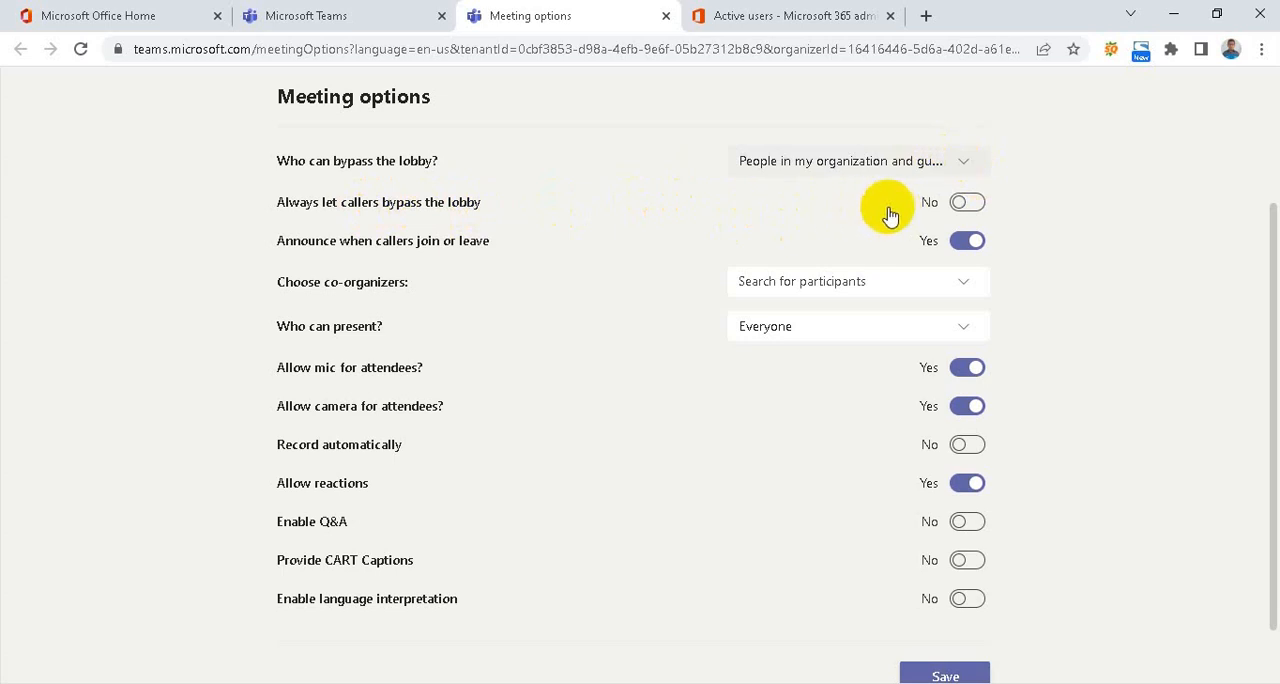
left_click(958, 166)
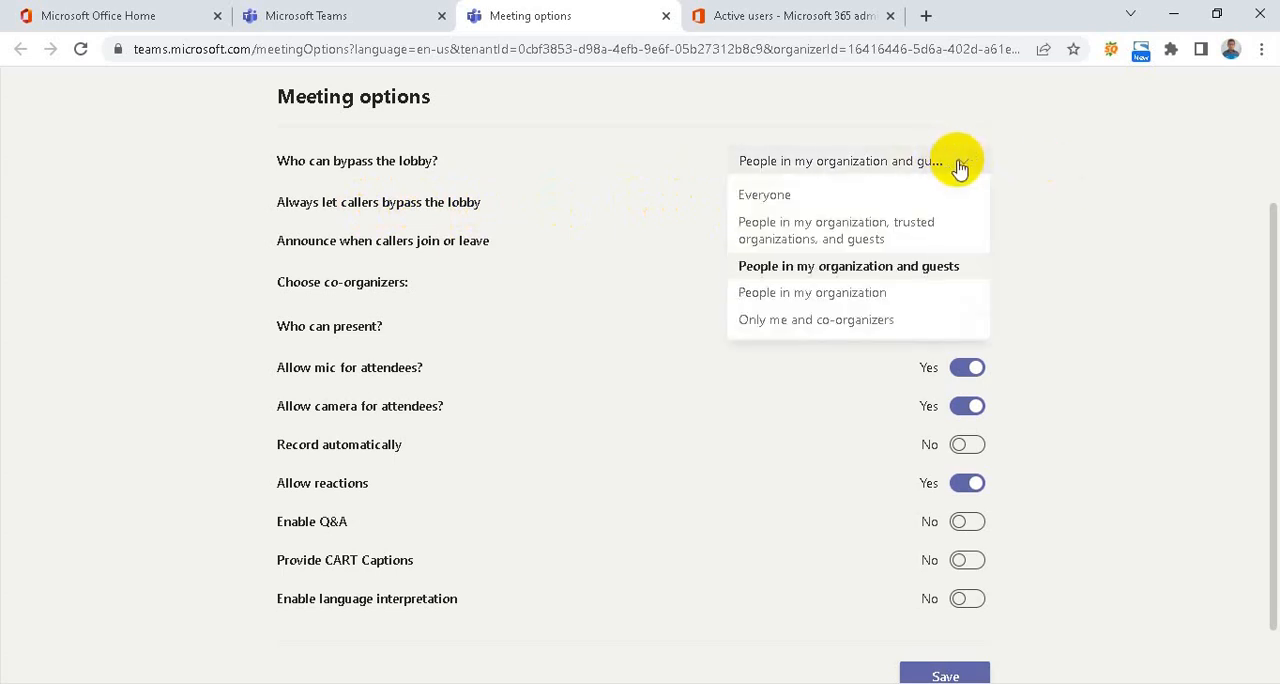
left_click(770, 196)
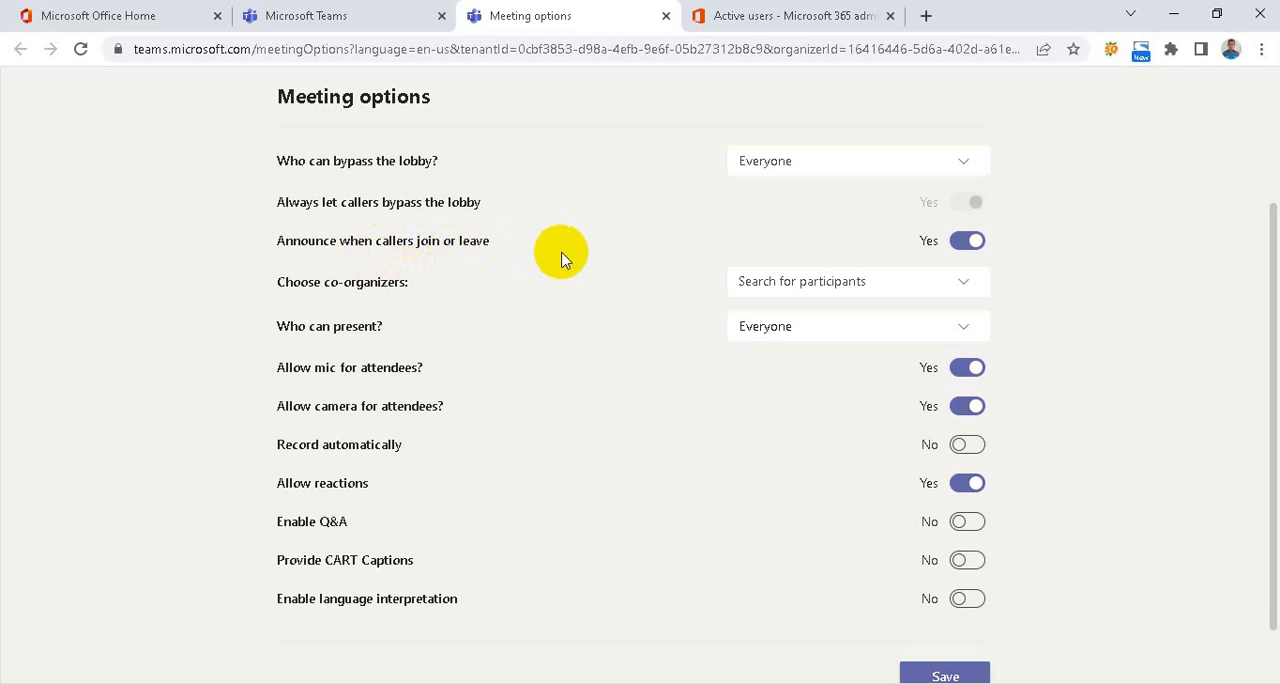
left_click(960, 242)
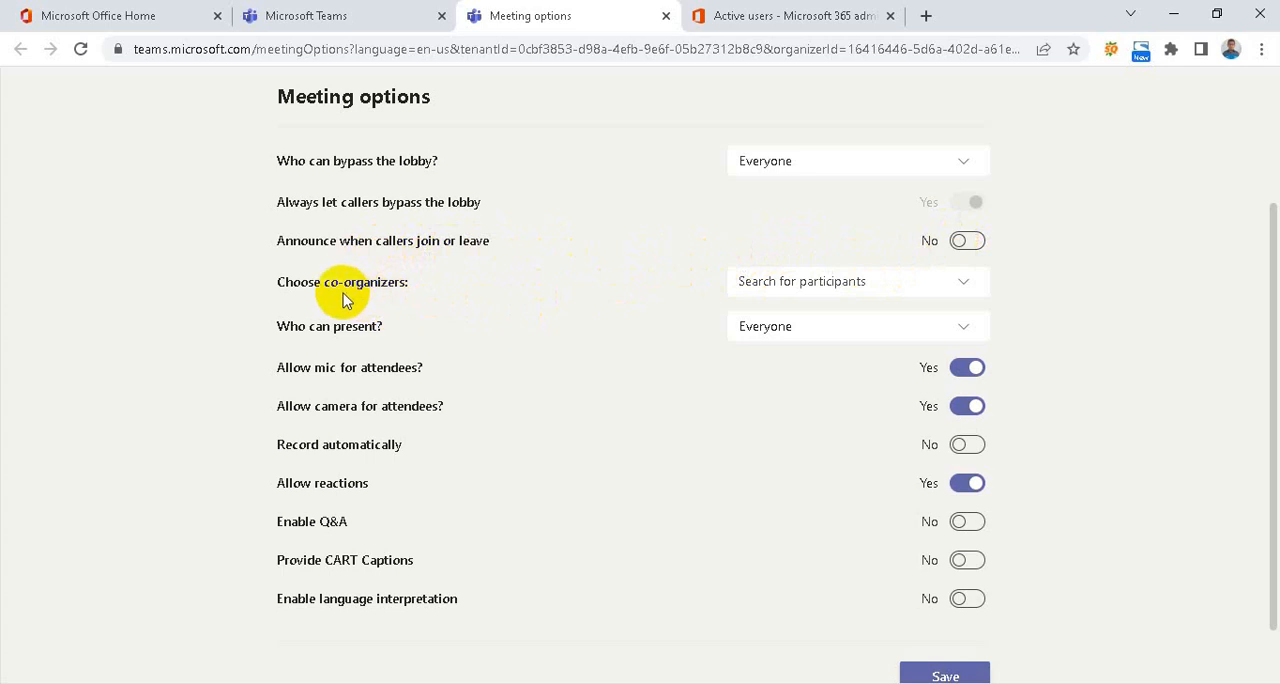
Review the co-organizer and presenter choices, keep Everyone as presenters, and disallow both mic and camera for attendees
left_click(968, 295)
left_click(966, 328)
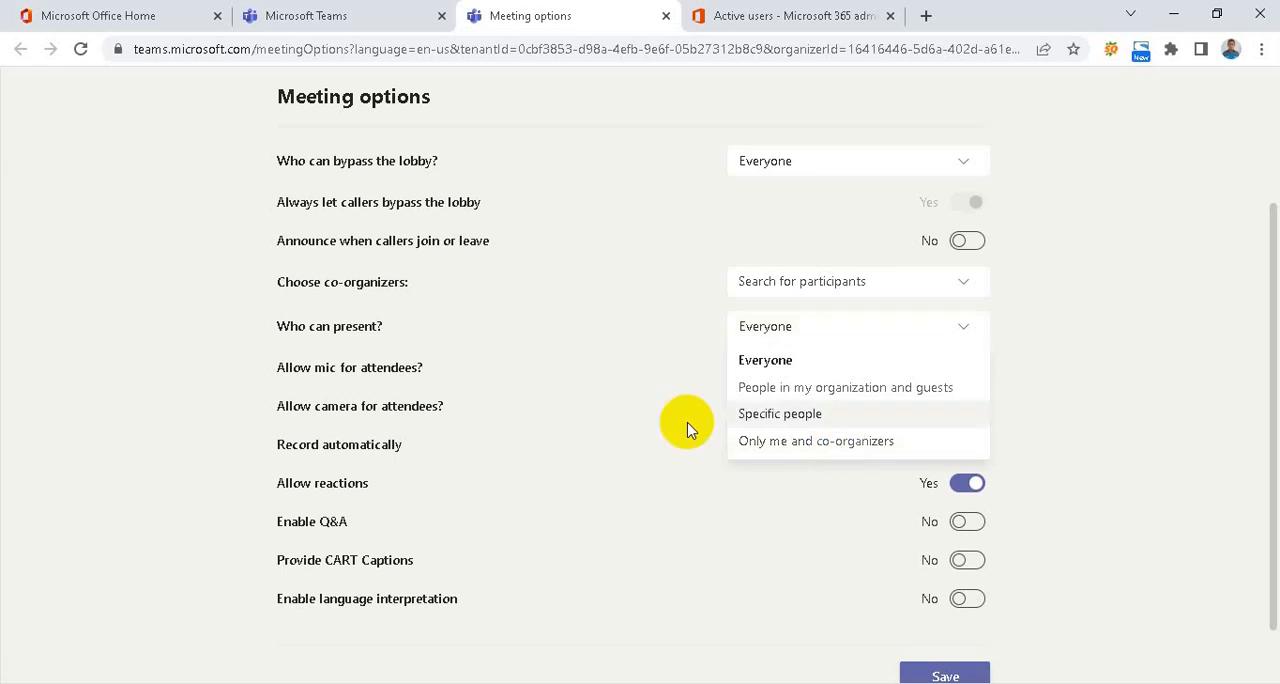
left_click(640, 345)
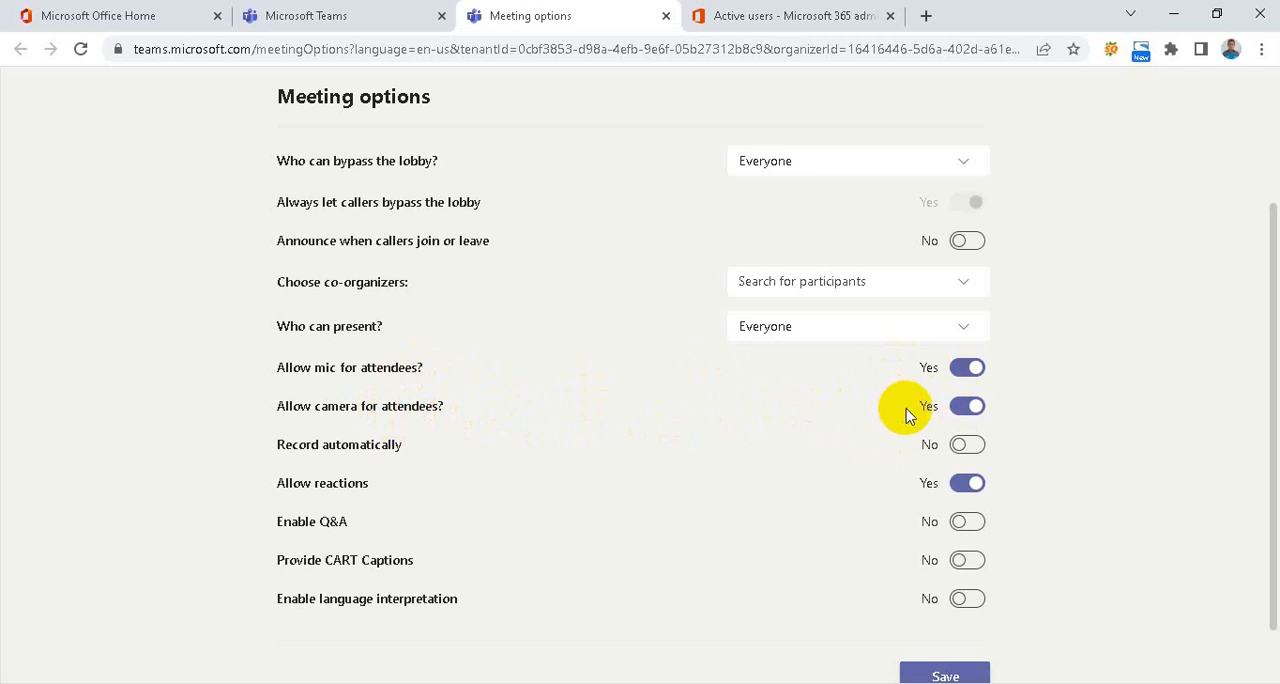
left_click(973, 376)
left_click(971, 414)
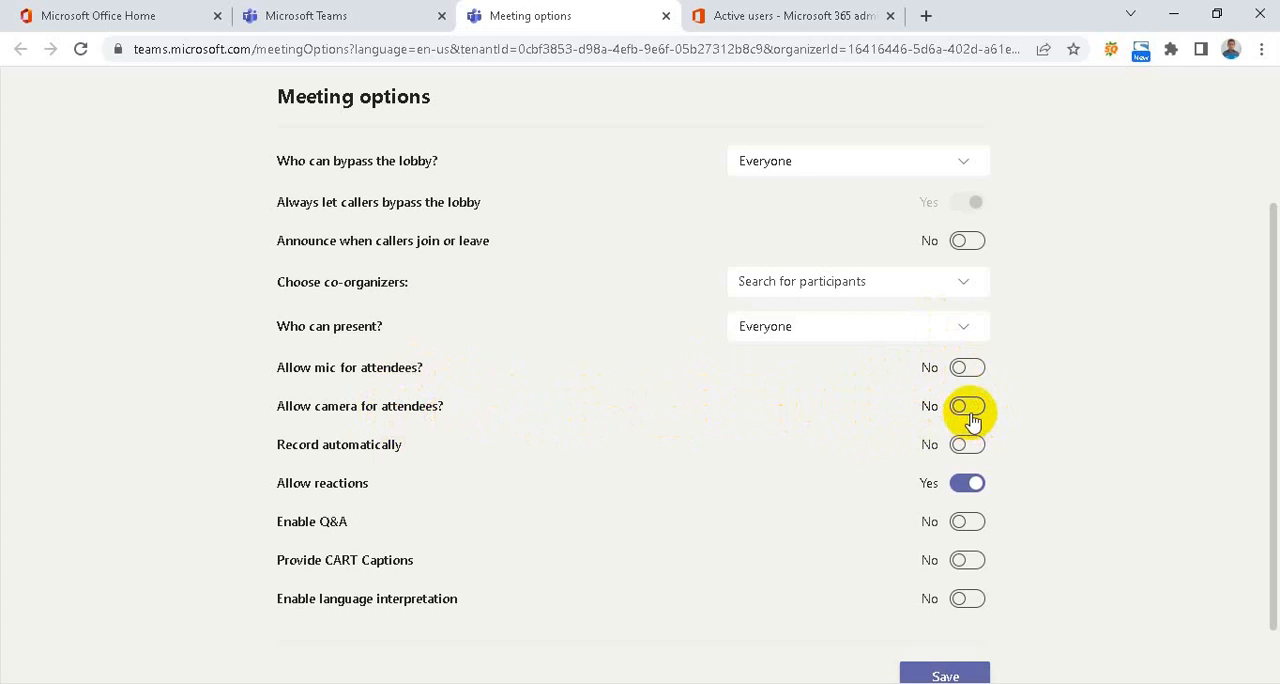
Allow both mic and camera for attendees, check the remaining settings, and save the Rapat Rutin meeting options
left_click(971, 410)
left_click(972, 371)
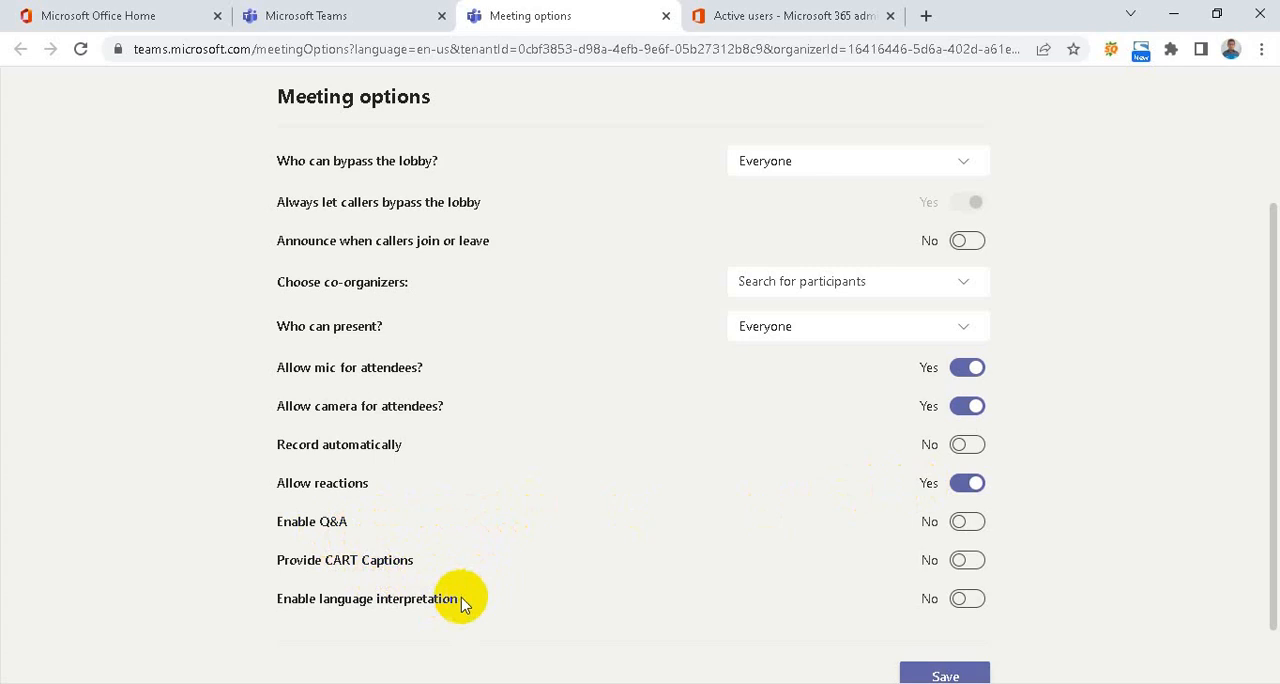
scroll(640, 510, "down", 1)
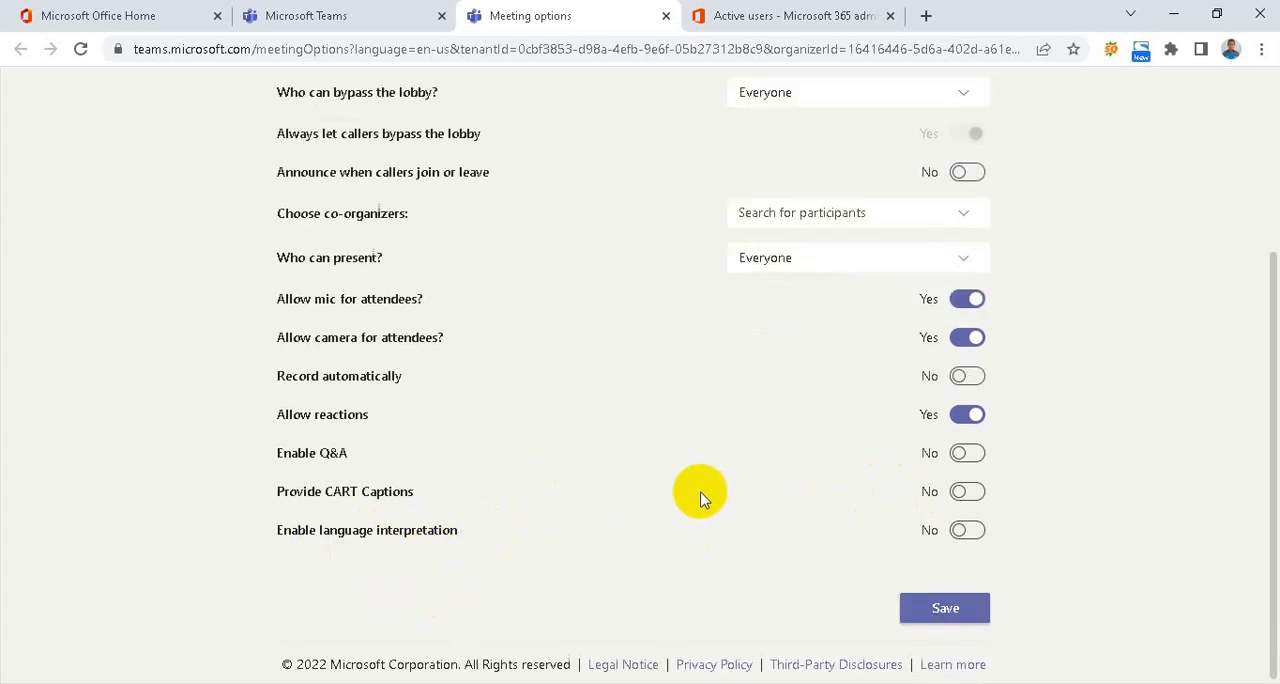
scroll(621, 455, "up", 3)
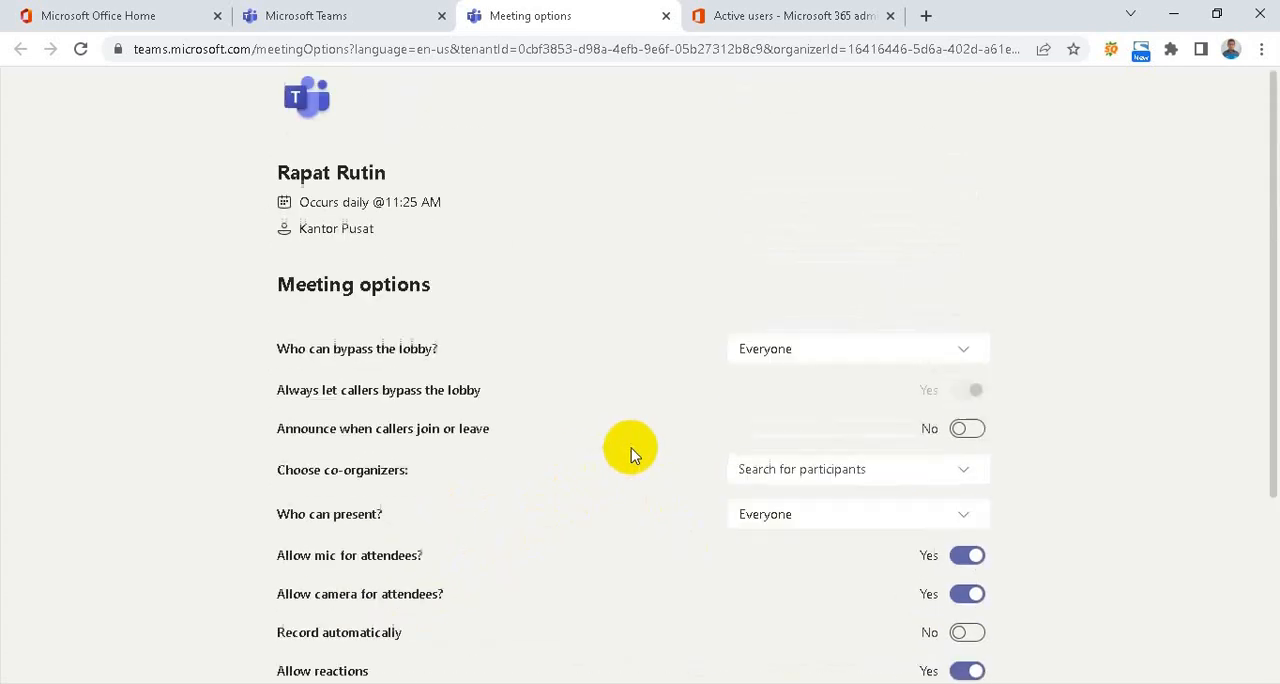
scroll(631, 448, "down", 3)
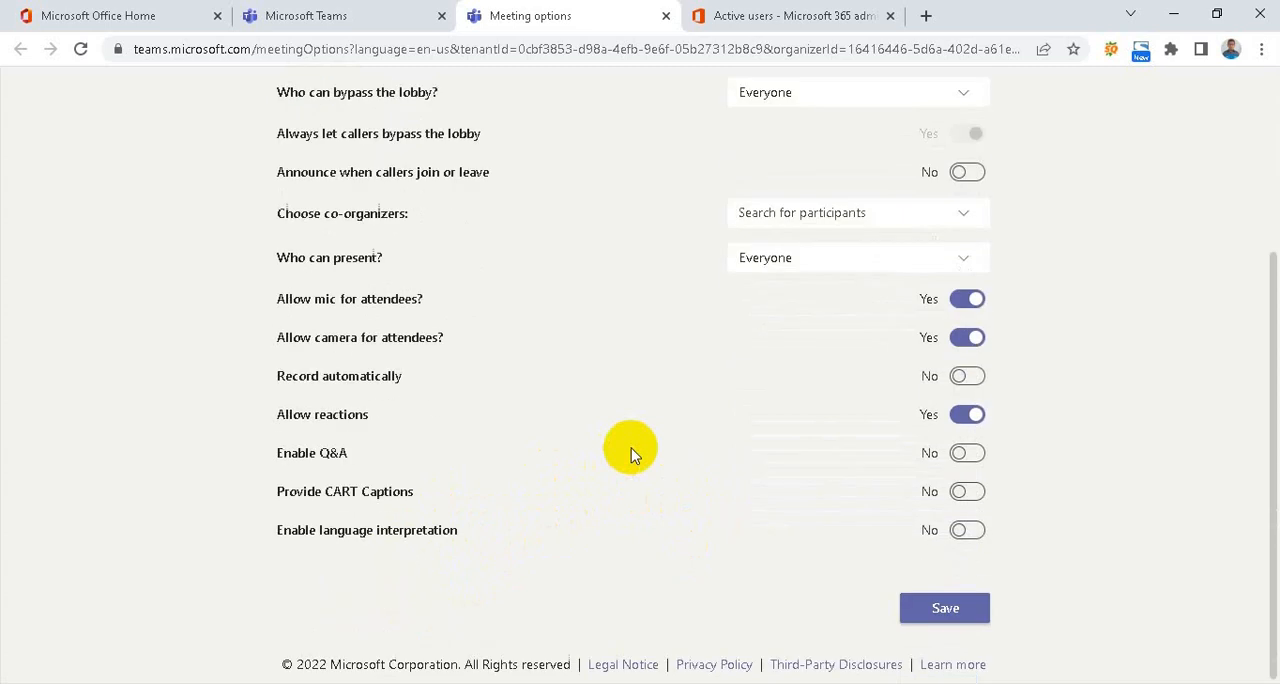
scroll(631, 448, "up", 3)
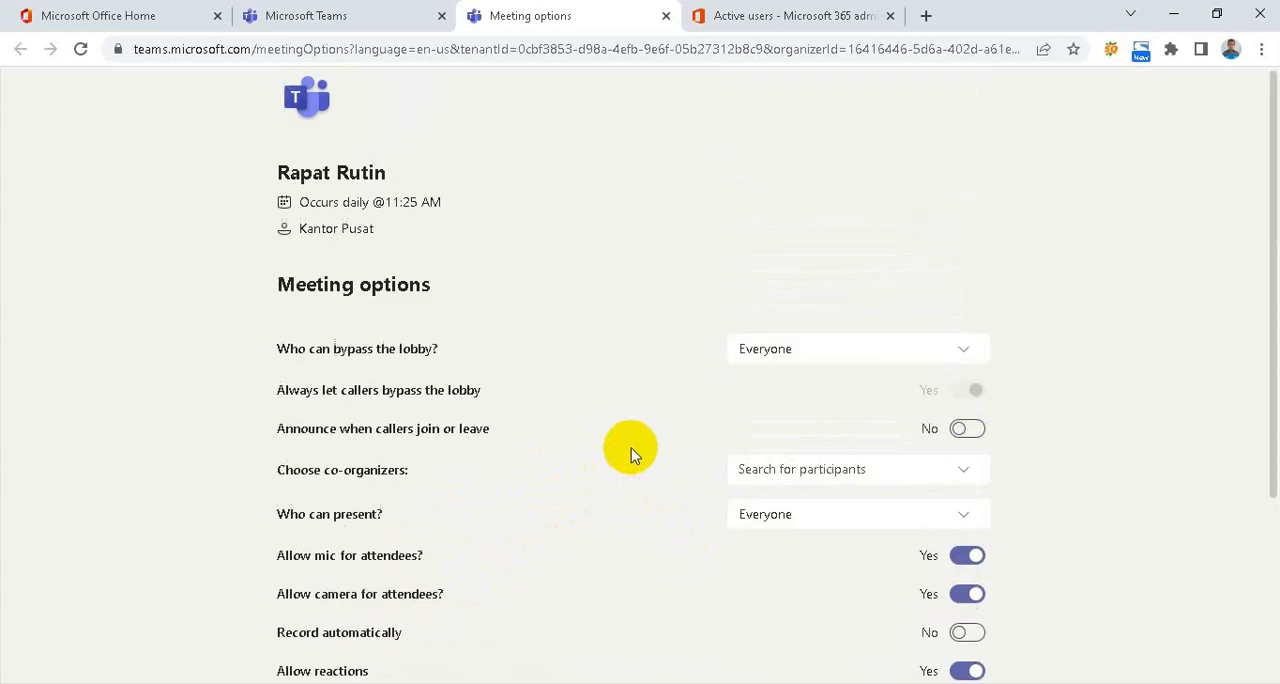
scroll(631, 448, "down", 3)
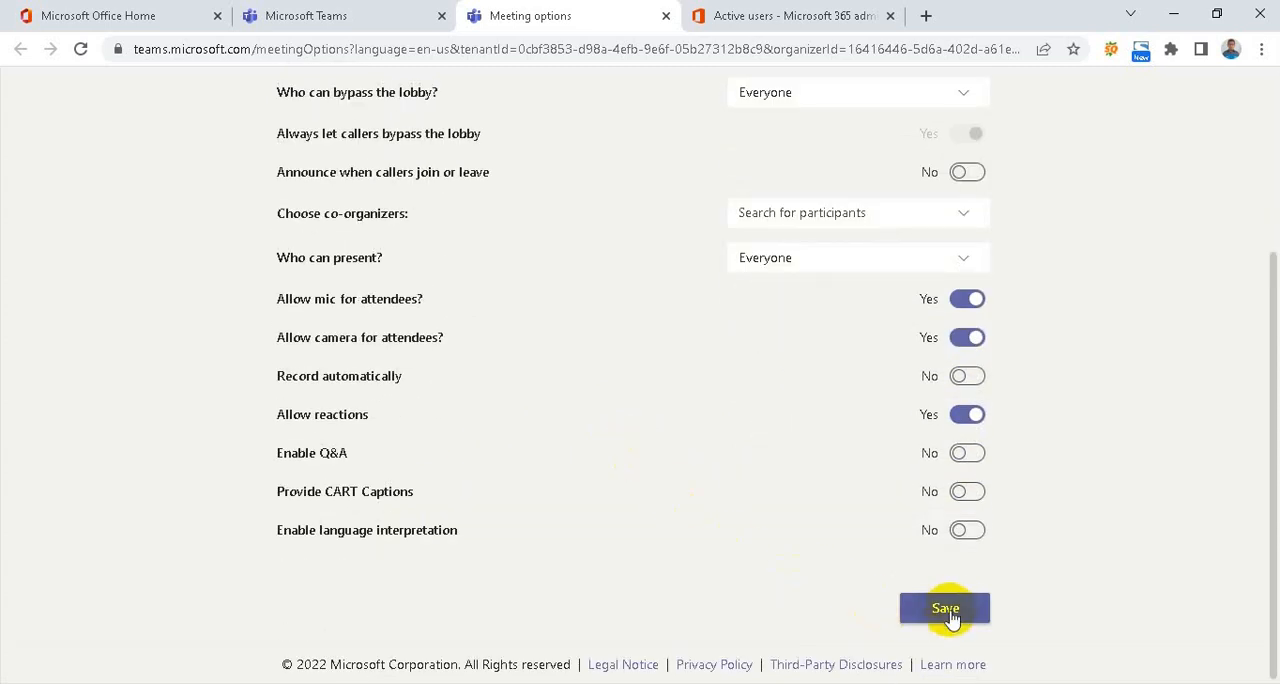
left_click(950, 610)
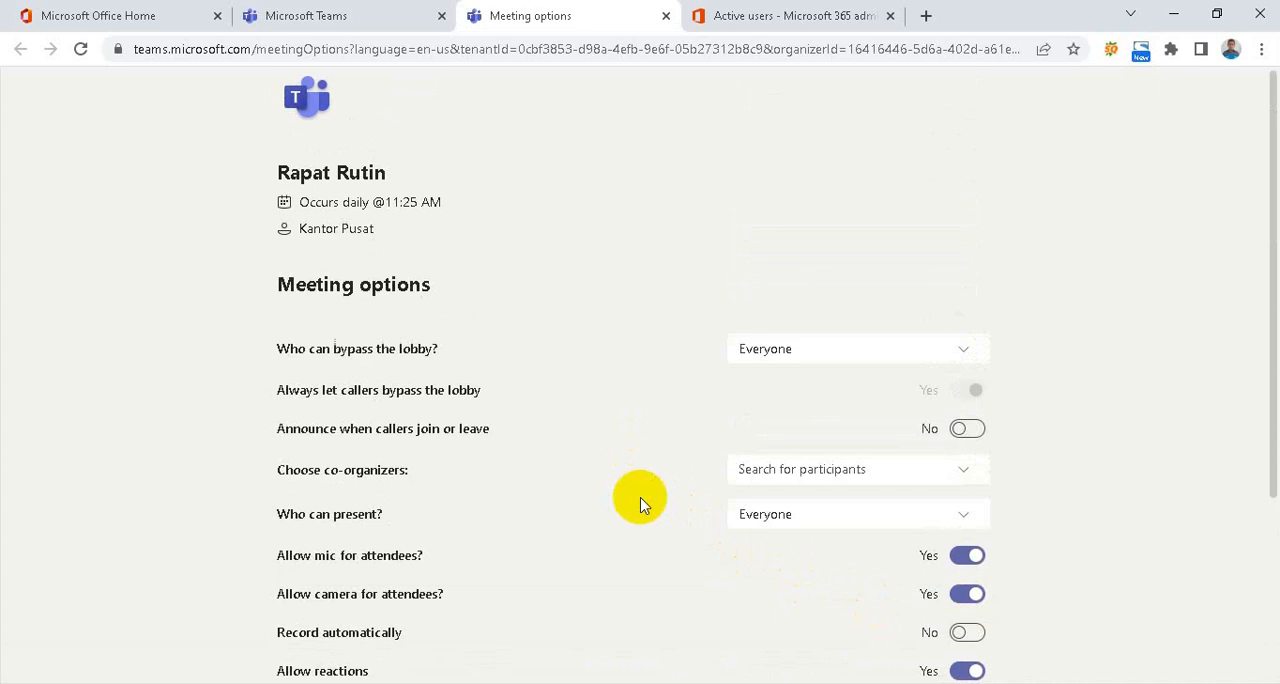
scroll(597, 533, "down", 3)
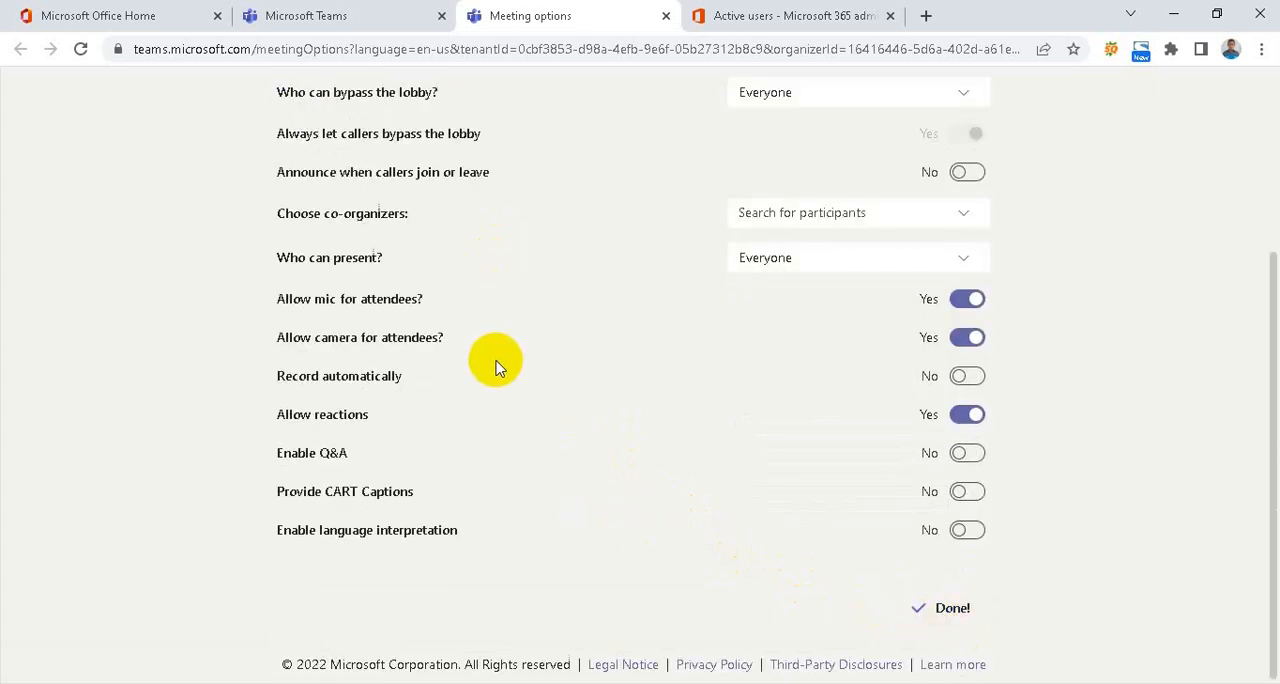
scroll(497, 368, "up", 3)
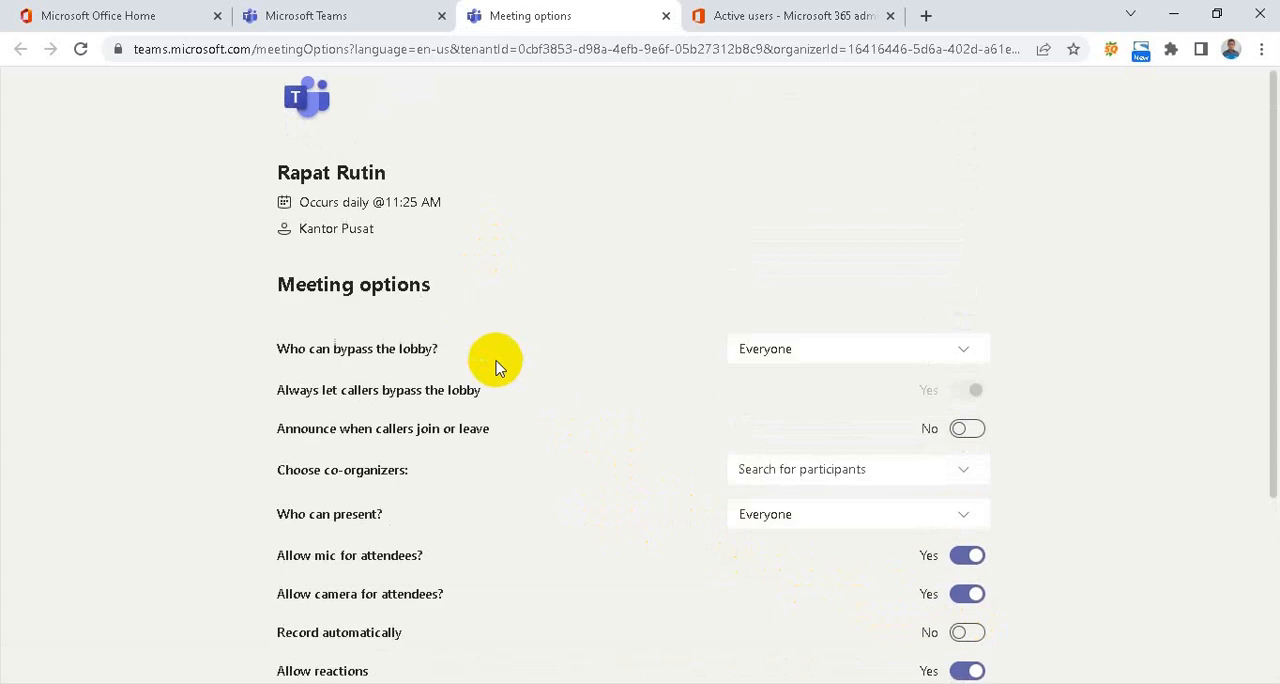
Return to the Rapat Rutin meeting details in Microsoft Teams and look at the response and registration options
left_click(295, 20)
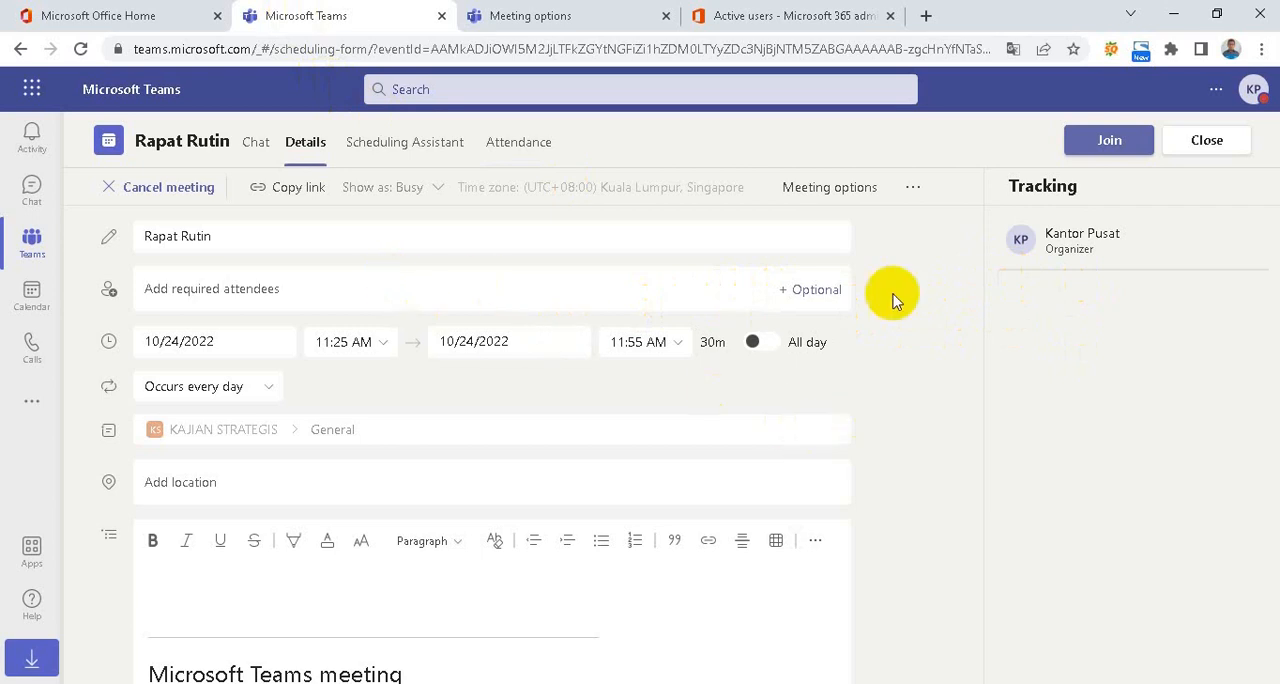
left_click(913, 190)
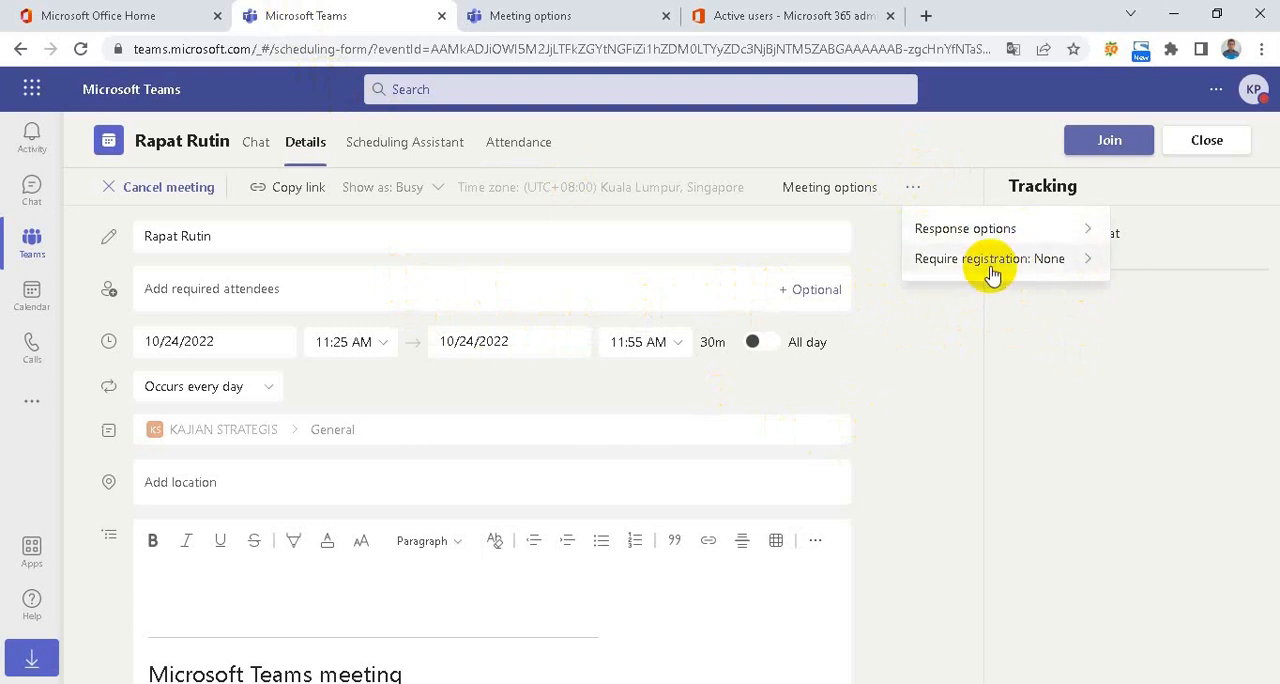
left_click(981, 393)
Highlight the meeting ID and passcode in the Rapat Rutin invitation text and copy the meeting link
scroll(598, 437, "down", 3)
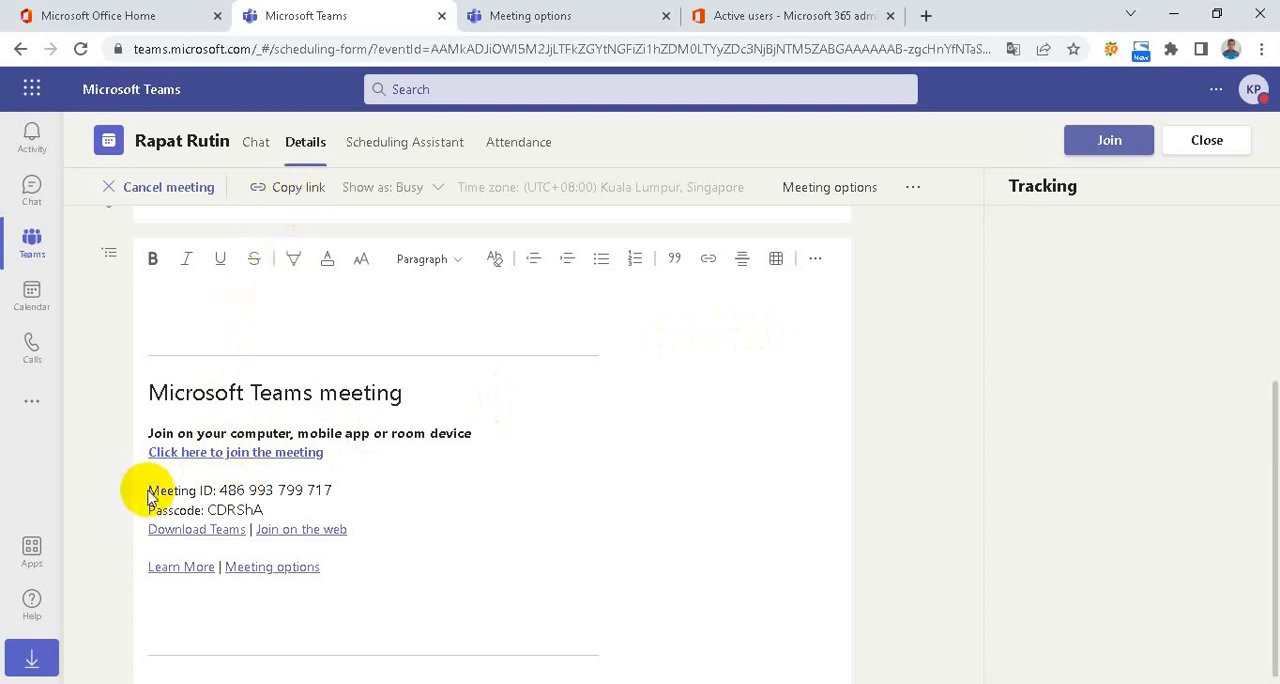
left_click_drag(148, 490, 269, 508)
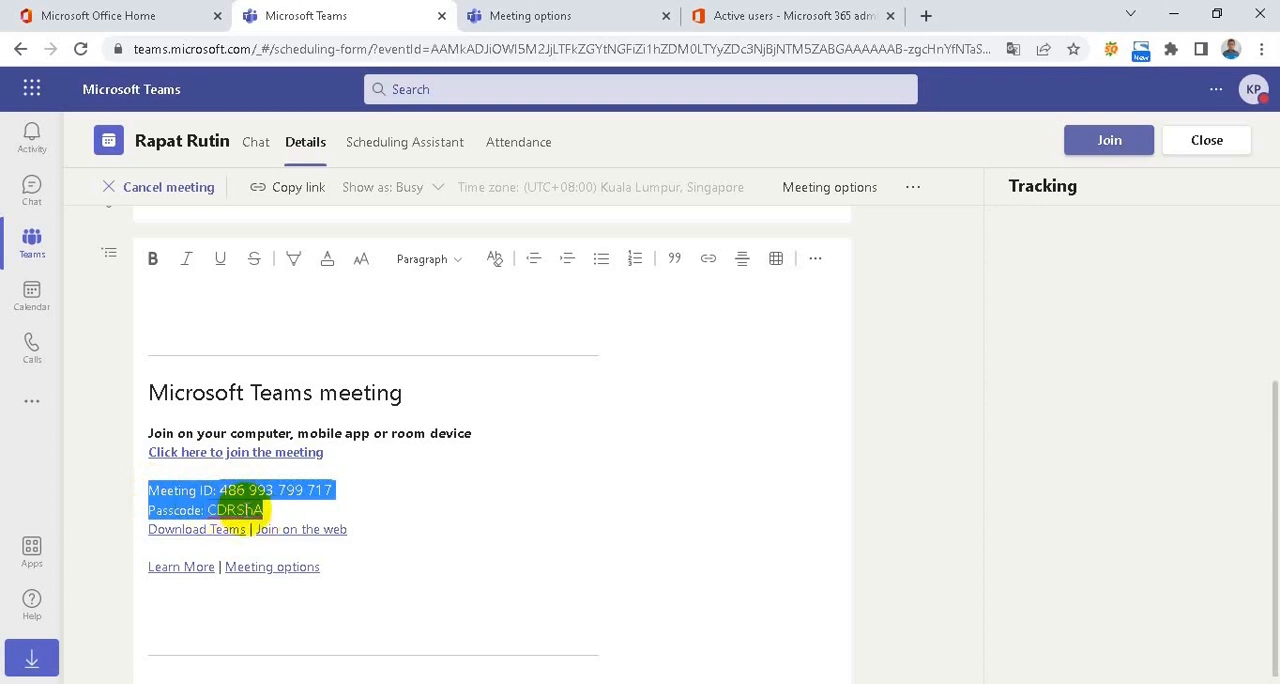
left_click(300, 510)
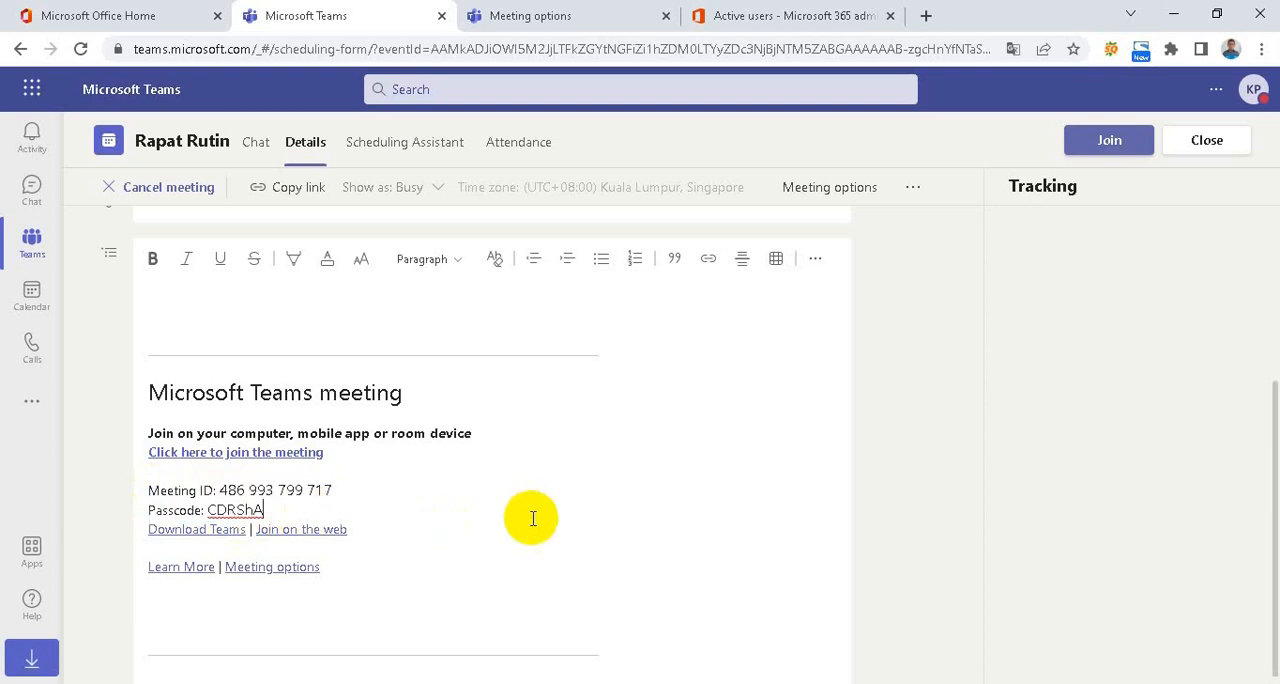
left_click(149, 490)
left_click_drag(189, 497, 334, 514)
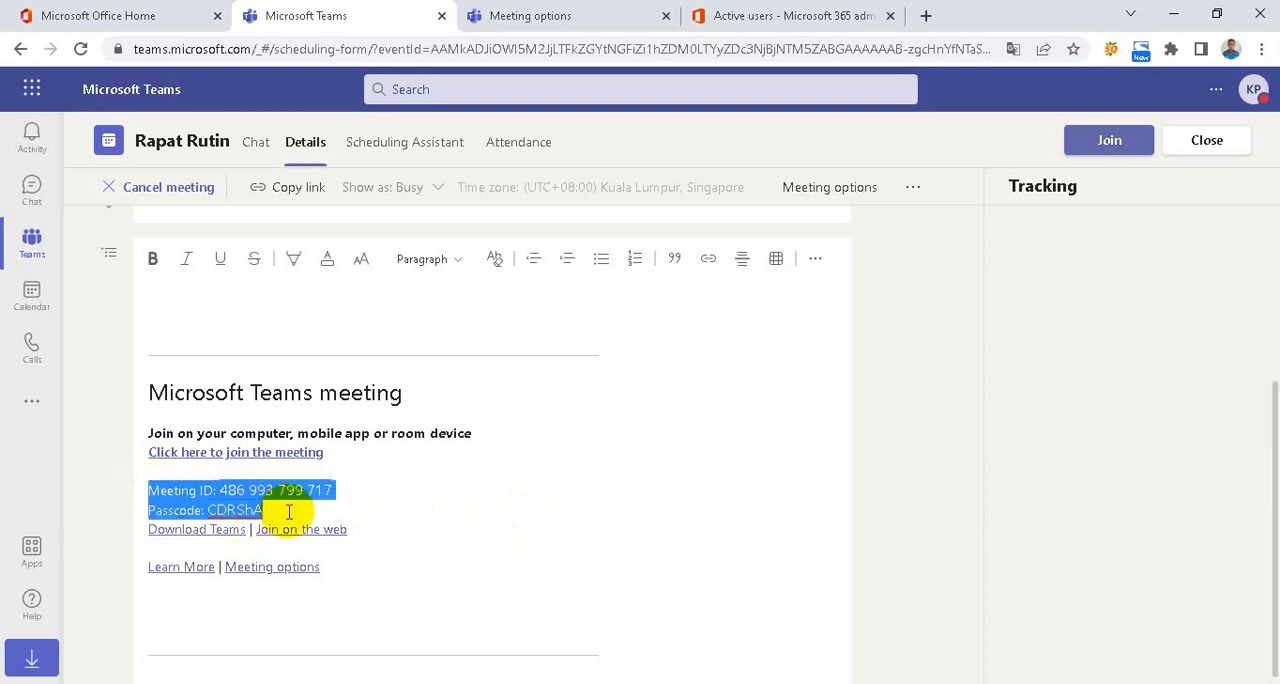
left_click(523, 506)
left_click(296, 189)
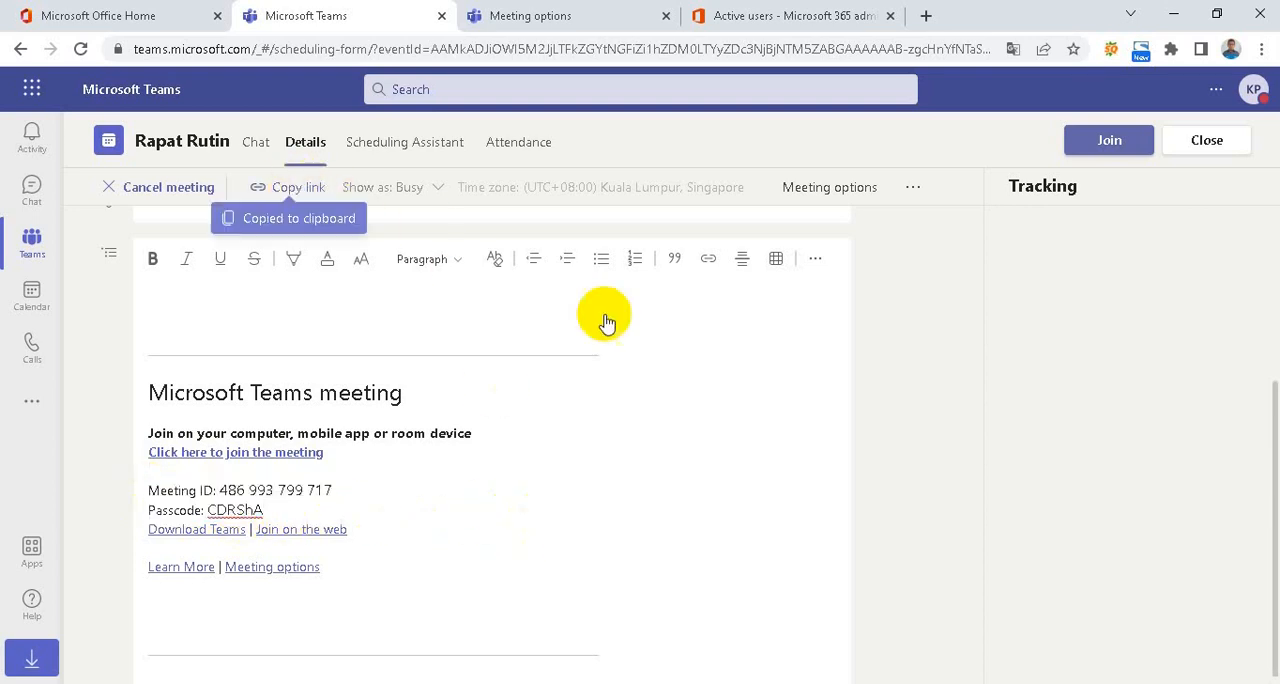
Join the Rapat Rutin meeting with the microphone on and turn the camera off
left_click(1098, 150)
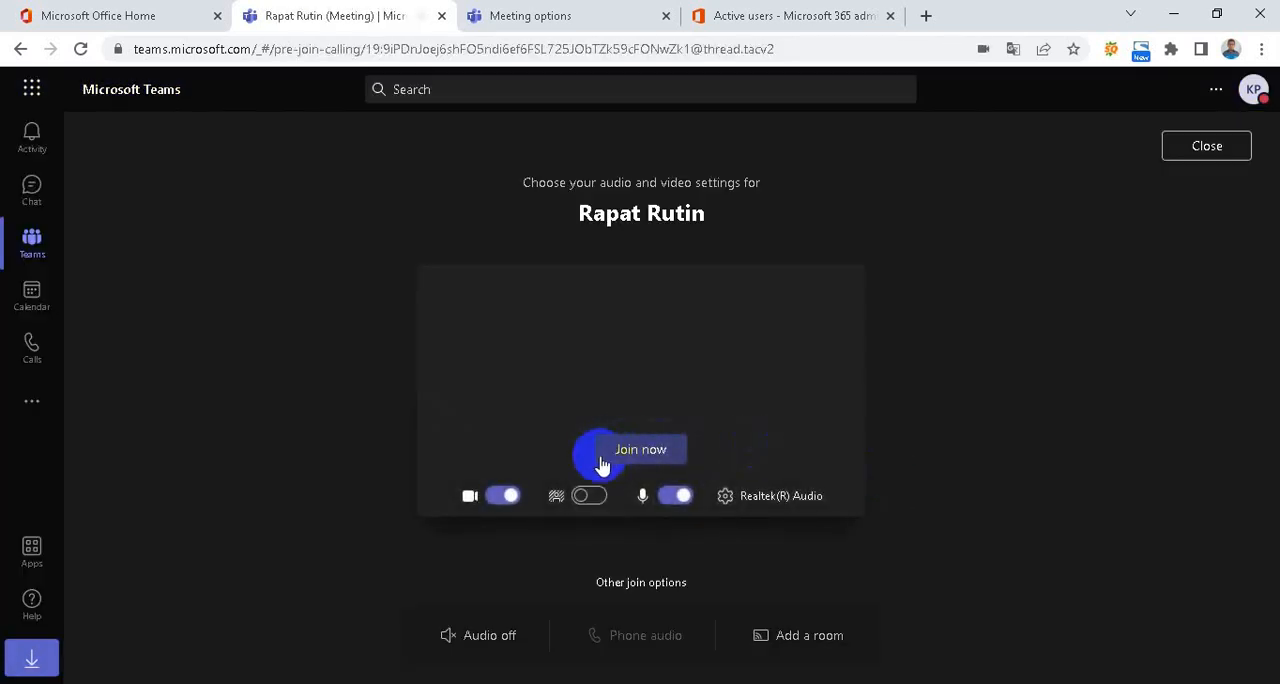
left_click(650, 455)
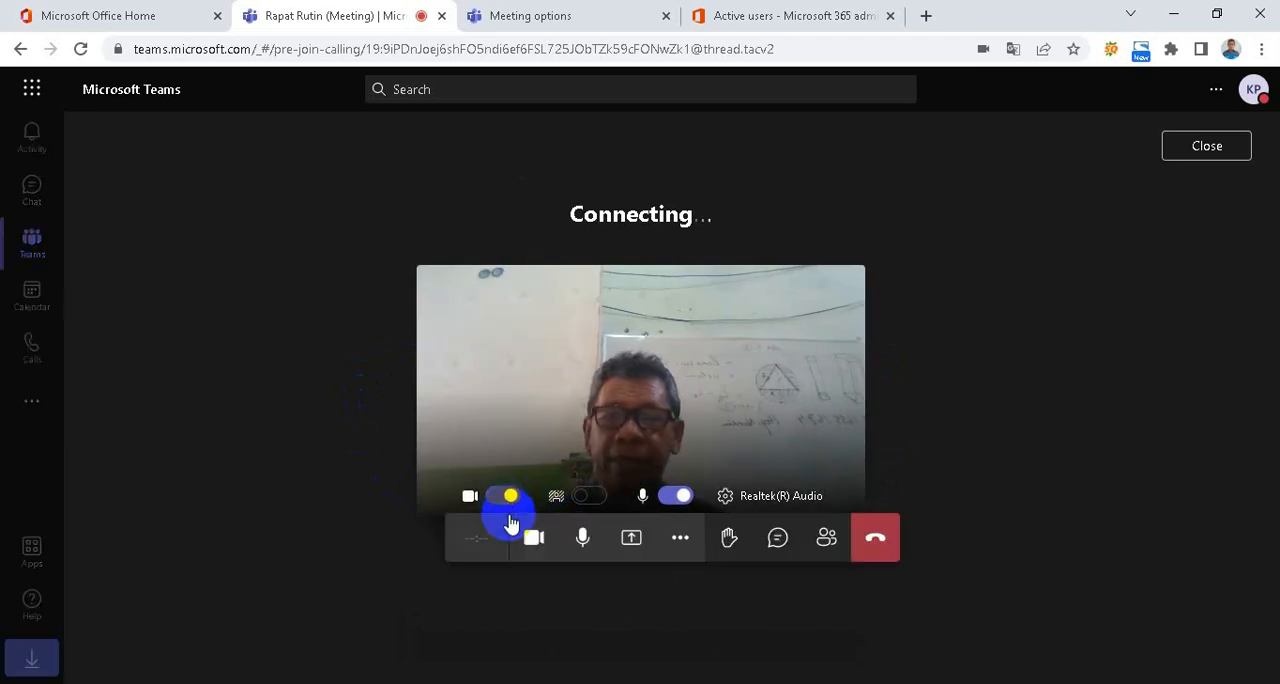
left_click(510, 518)
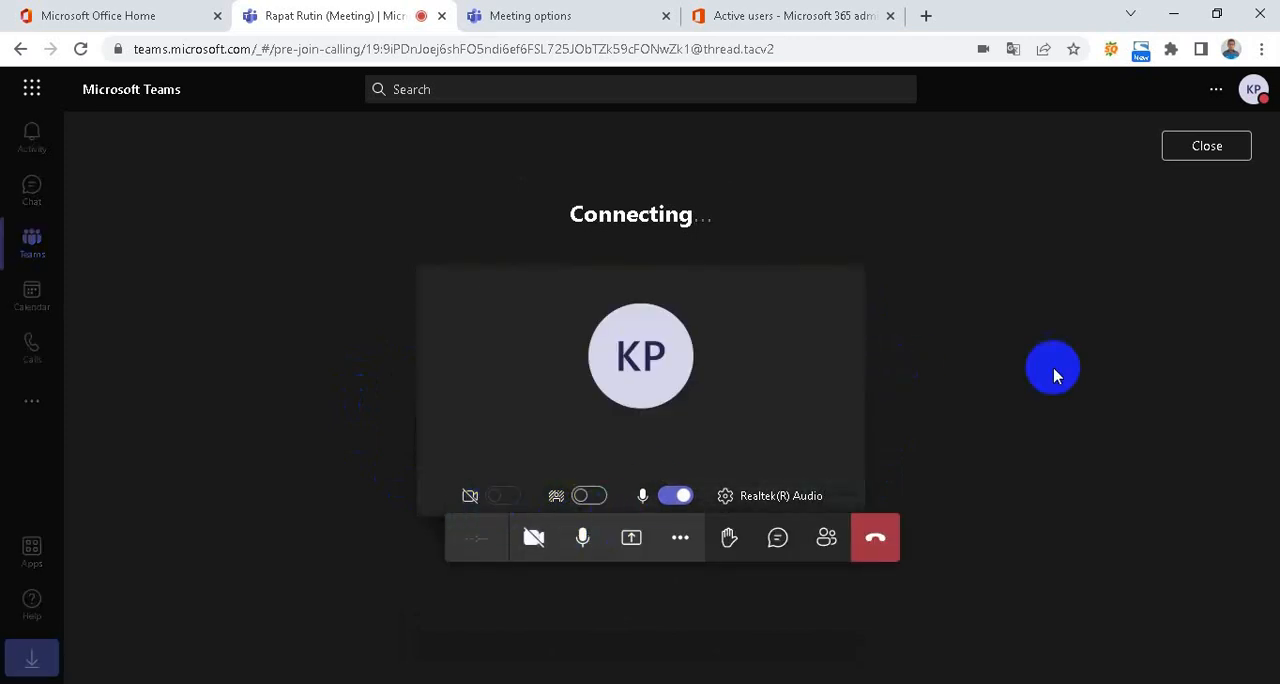